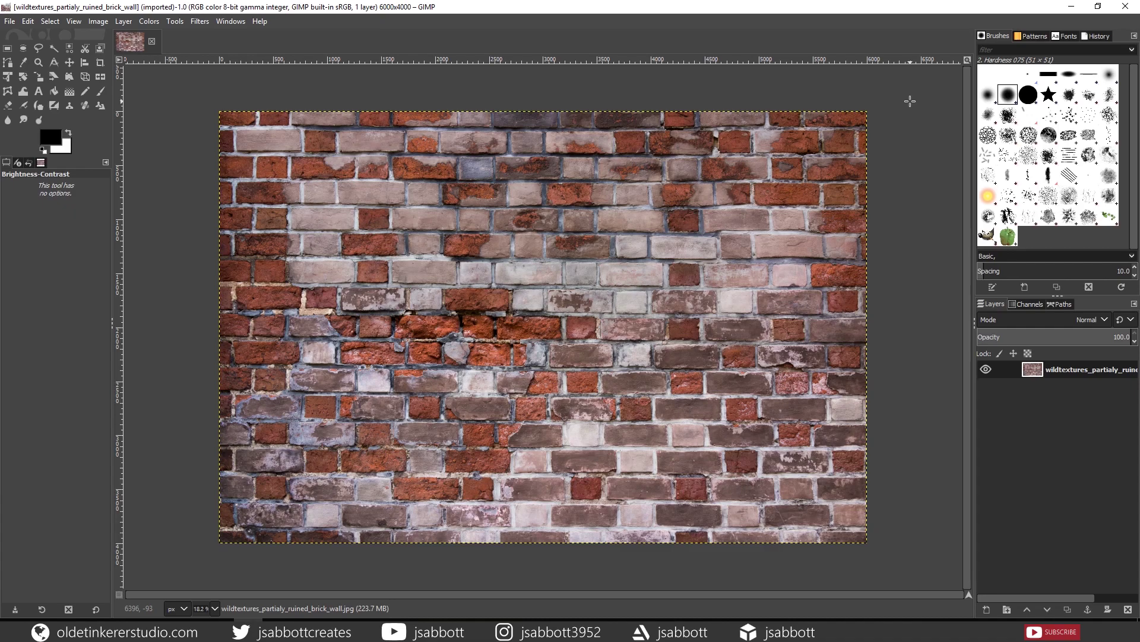
Step: Add an alpha channel to the brick wall photo's layer
right_click(1005, 377)
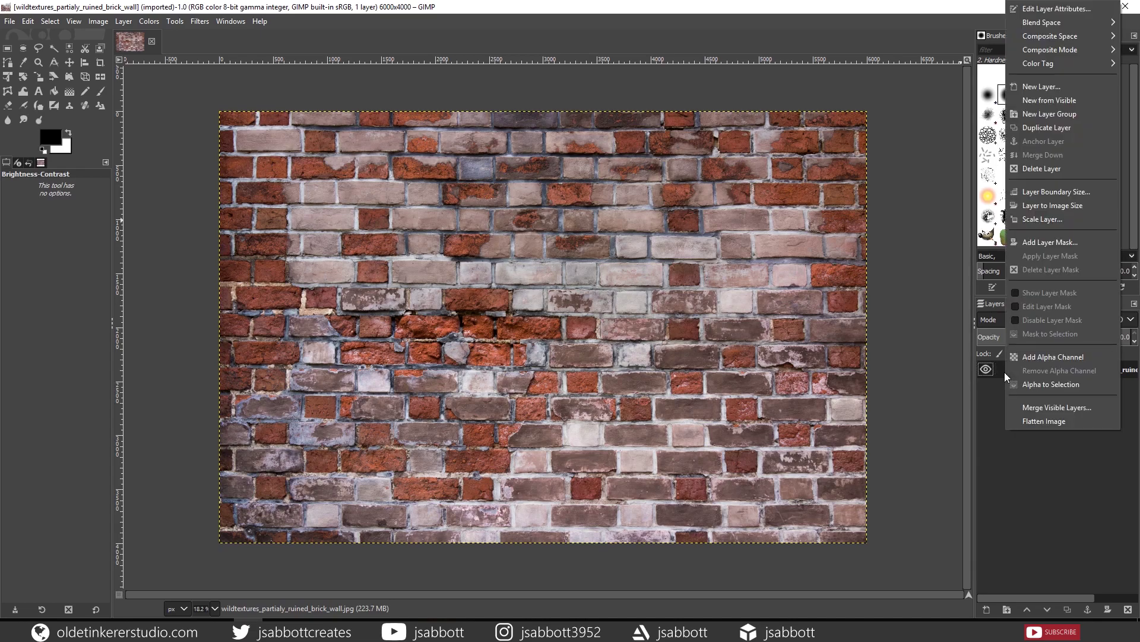
left_click(1057, 356)
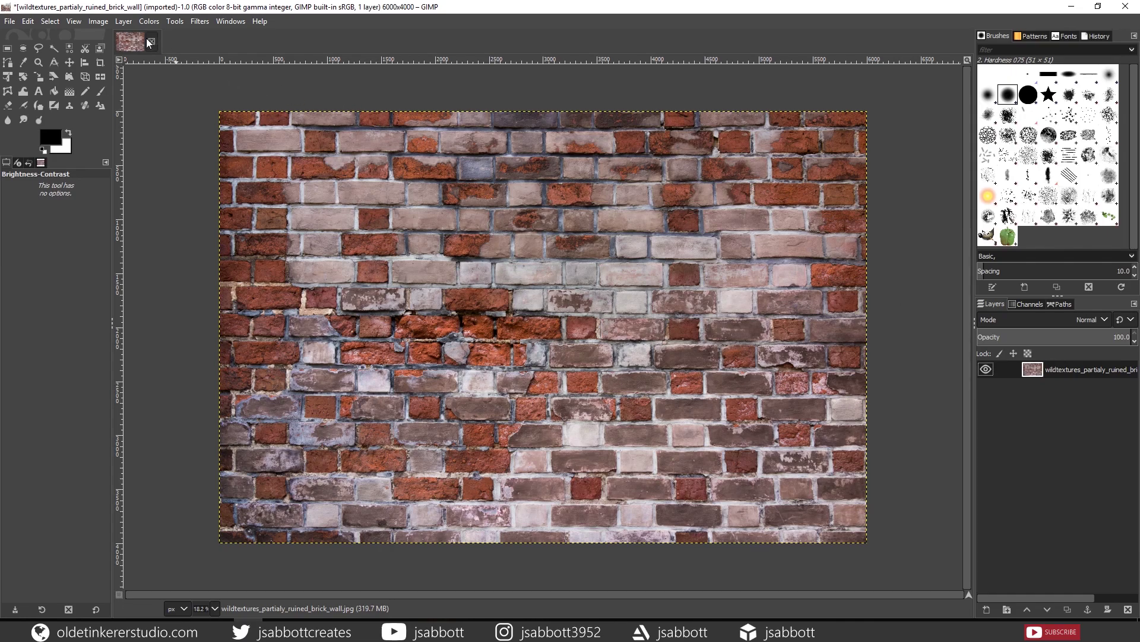
Step: Show the rulers and add a vertical guide near 1364 px and a horizontal guide near 1216 px
left_click(73, 22)
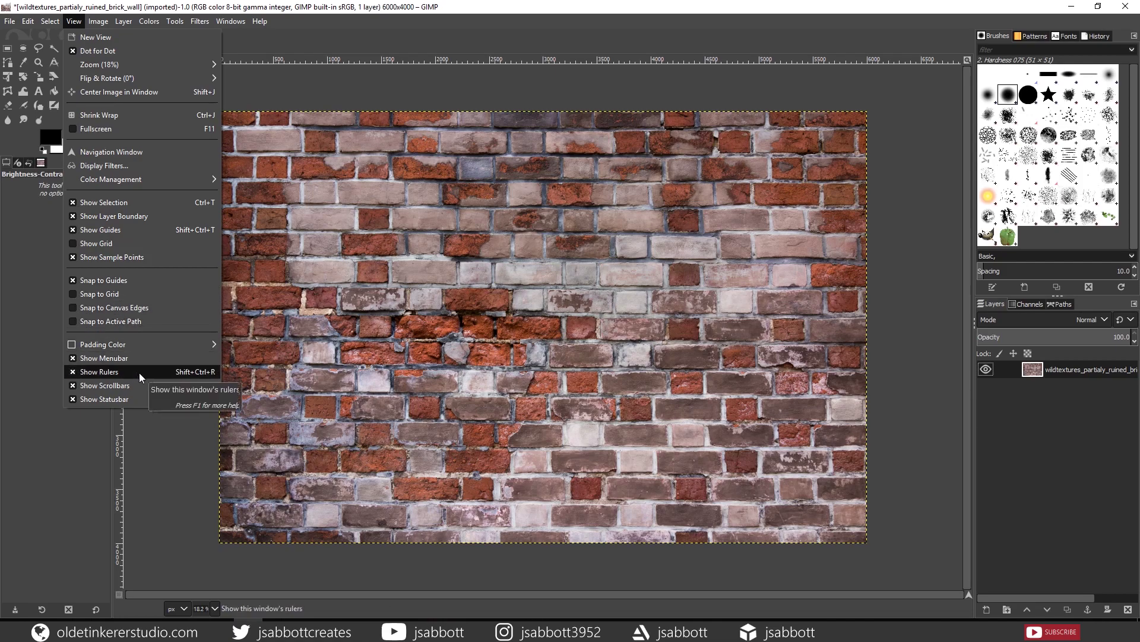
left_click(450, 12)
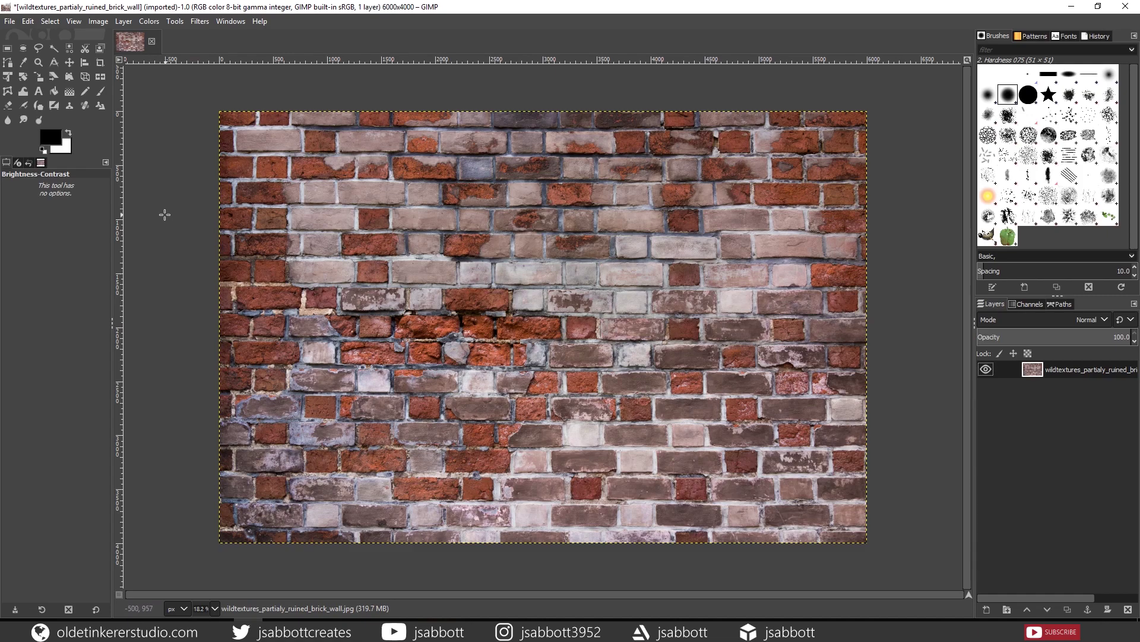
left_click_drag(119, 198, 328, 205)
left_click_drag(492, 59, 484, 259)
Step: Cut the rectangle-selected strip left of the vertical guide, paste it, and convert it to Pasted Layer
left_click(6, 51)
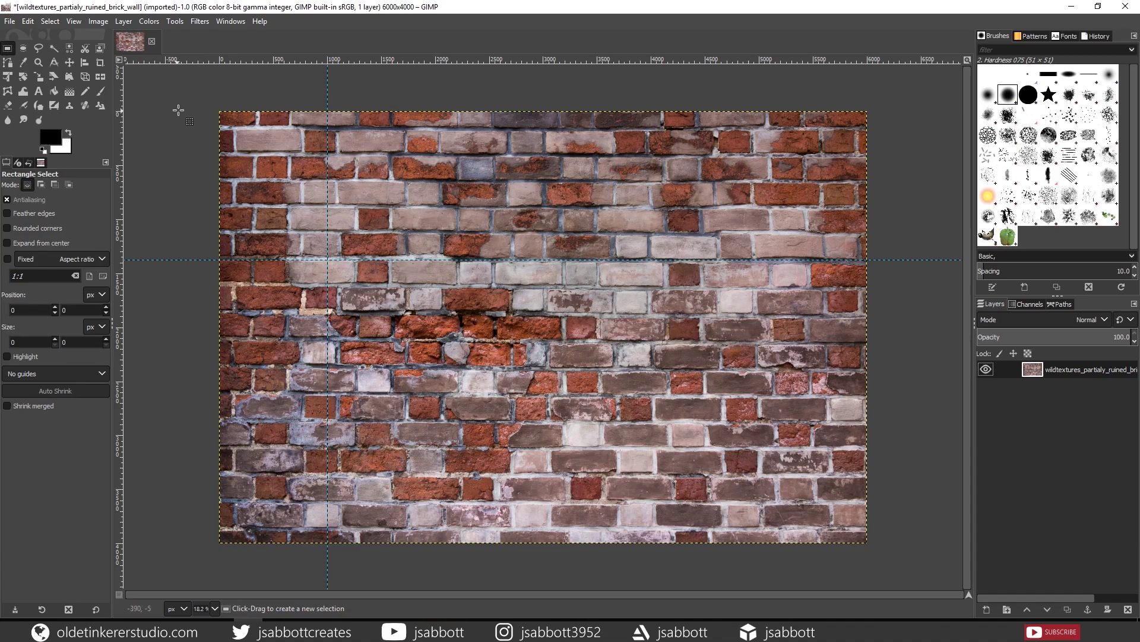
left_click_drag(187, 91, 328, 555)
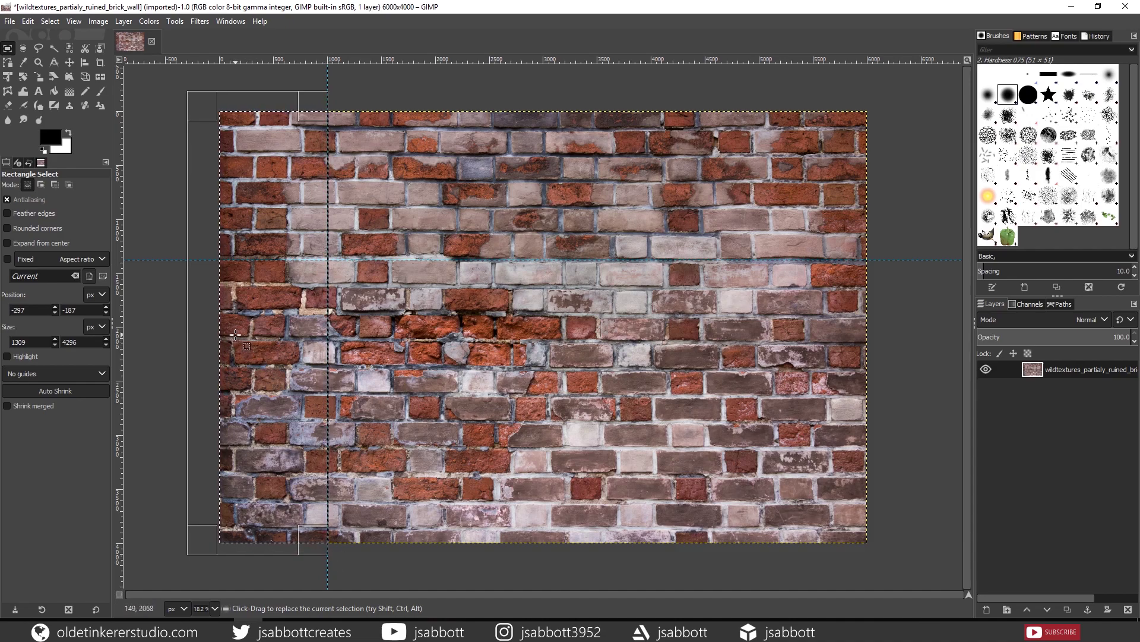
key("ctrl")
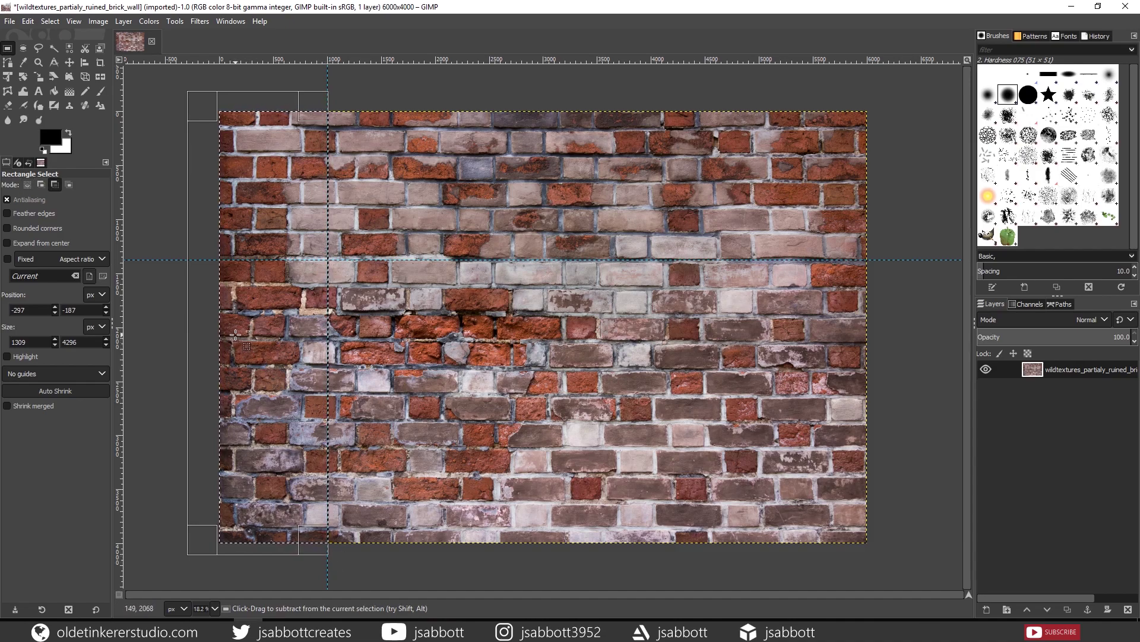
key("ctrl+x")
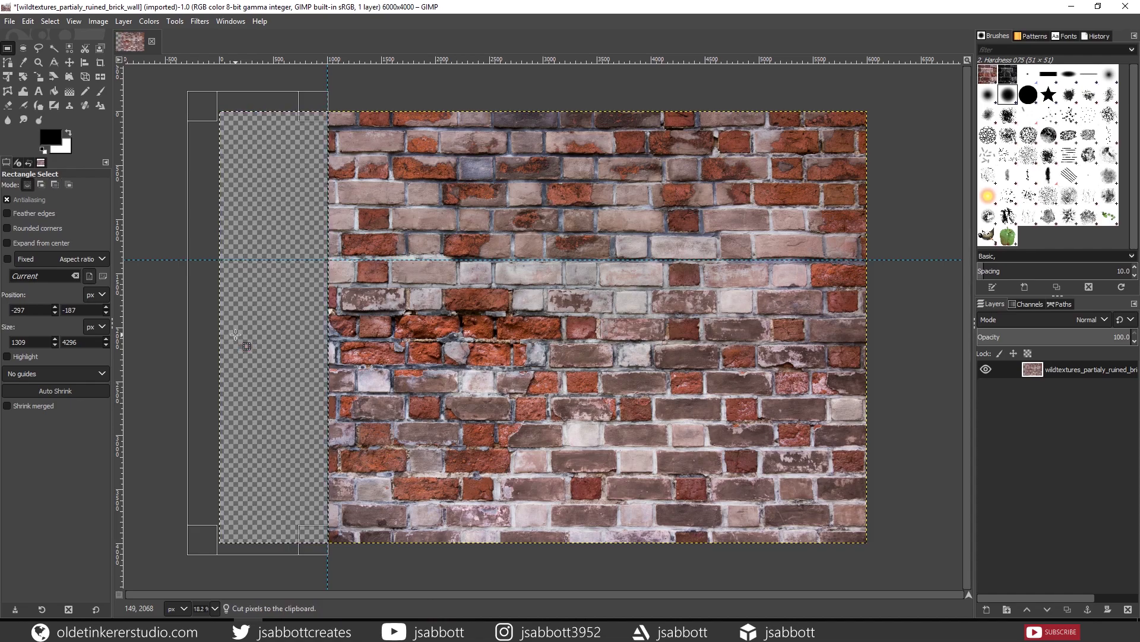
key("ctrl")
key("ctrl+v")
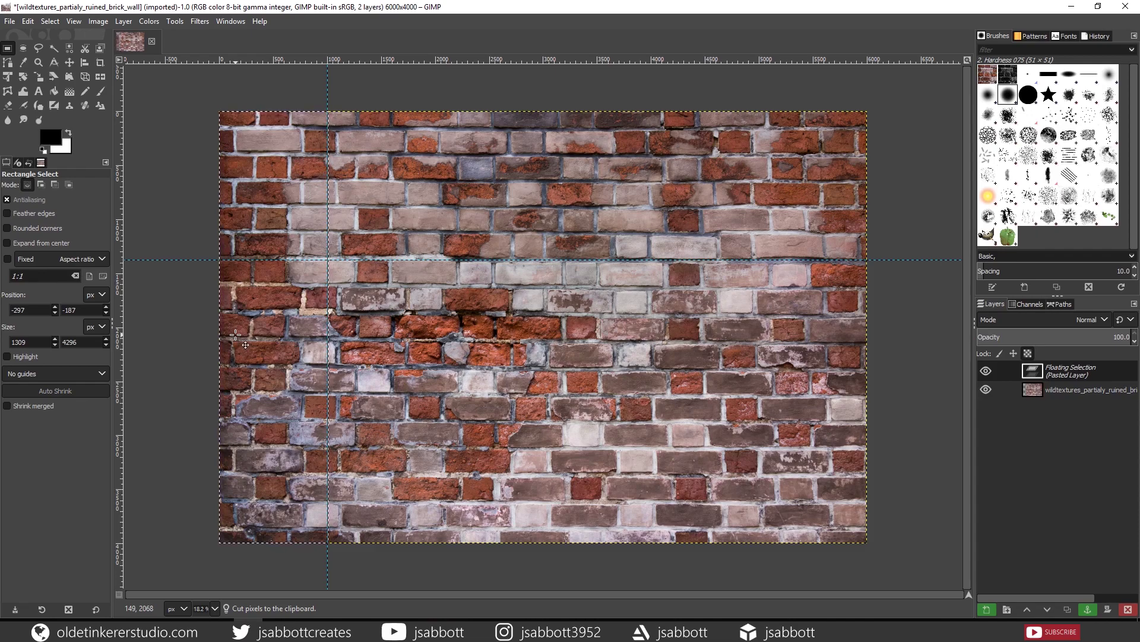
right_click(1008, 368)
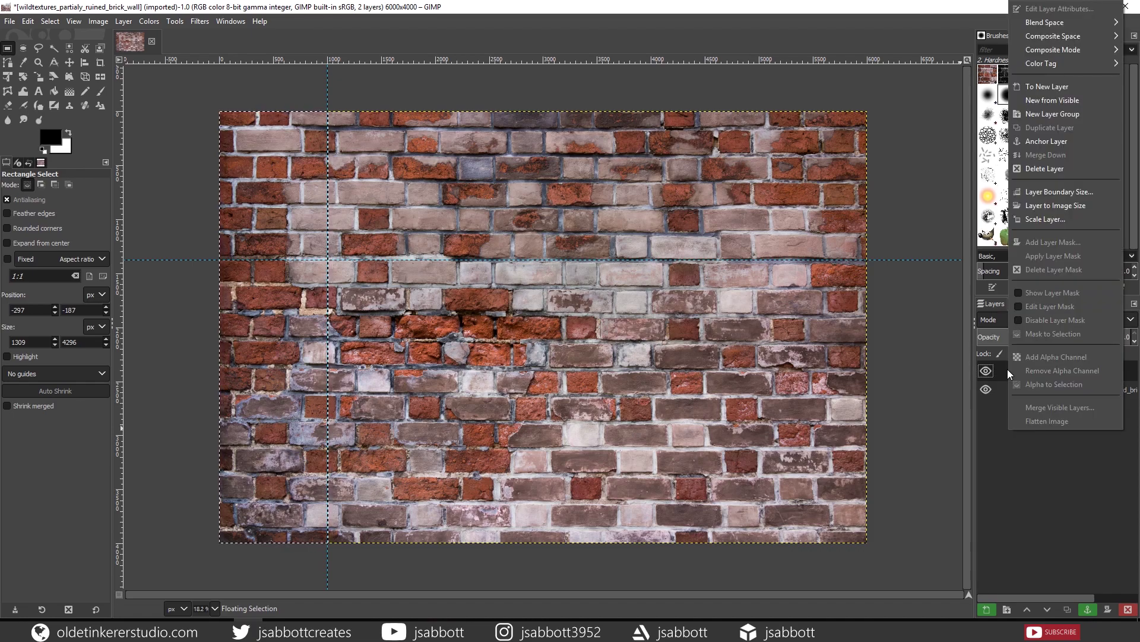
left_click(1072, 87)
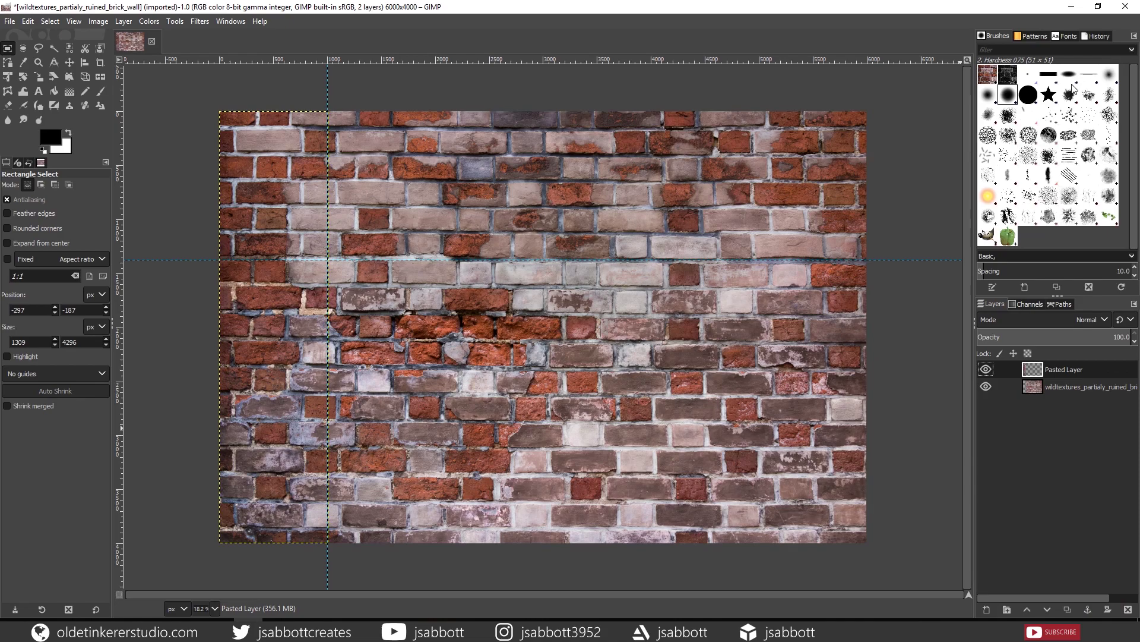
Step: Align Pasted Layer to the right edge of the canvas with the Alignment tool
left_click(83, 62)
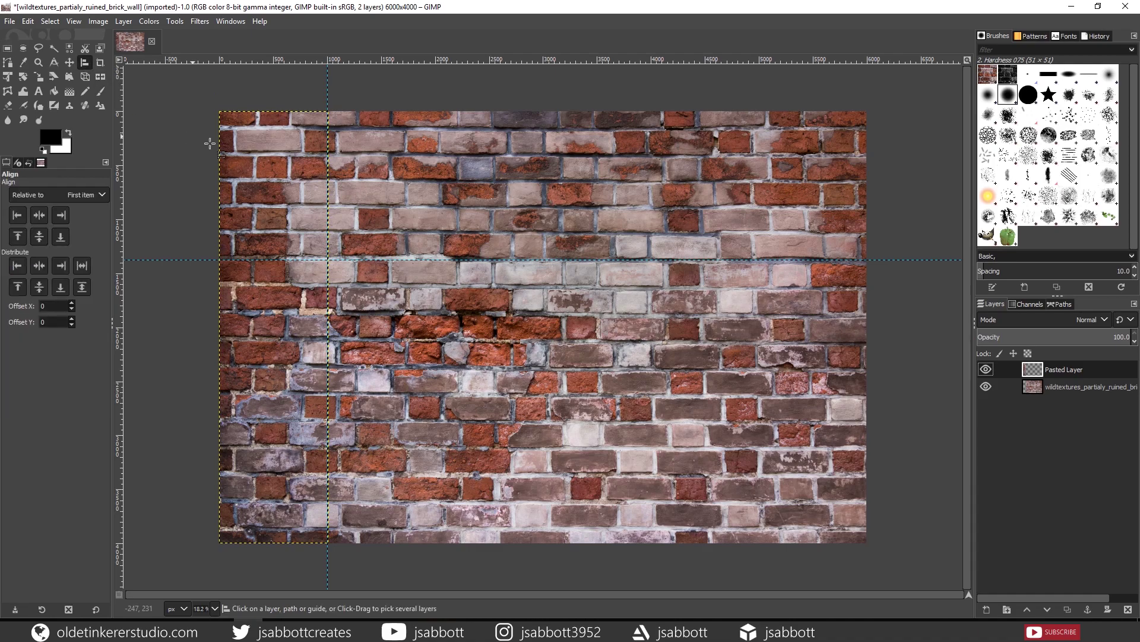
left_click(266, 169)
left_click(60, 215)
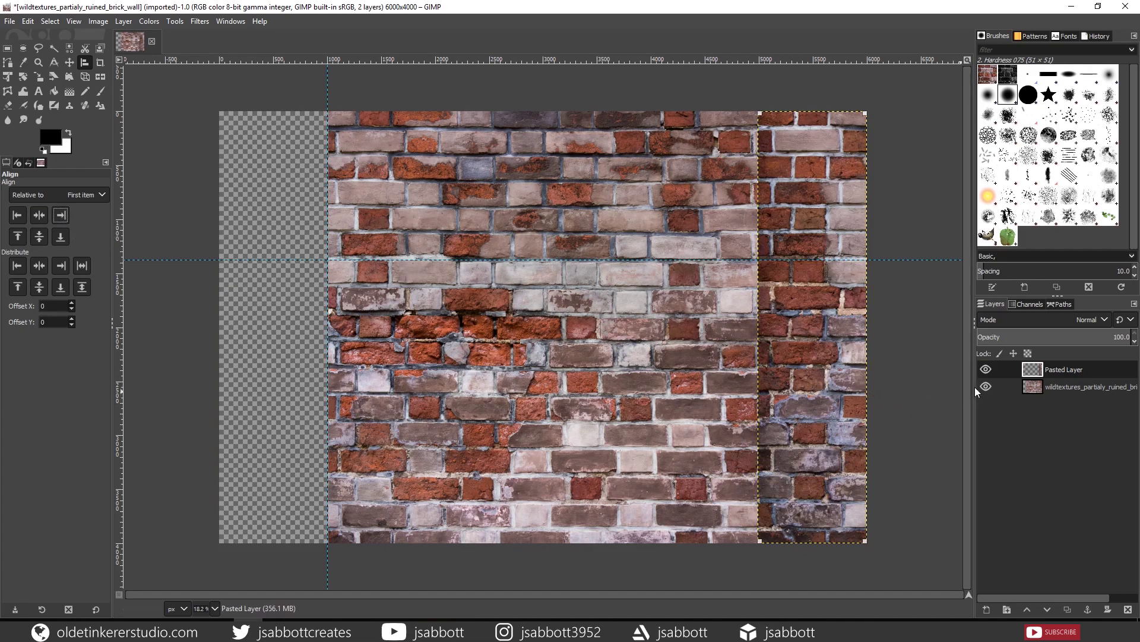
Step: Add a White (full opacity) layer mask to Pasted Layer
right_click(1011, 369)
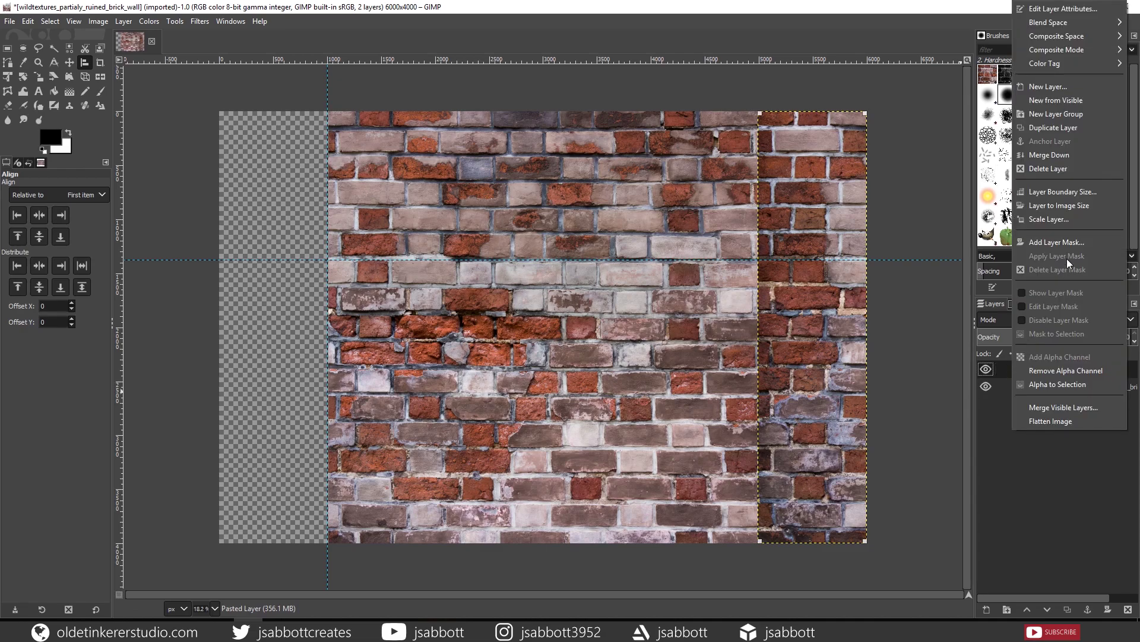
left_click(1073, 242)
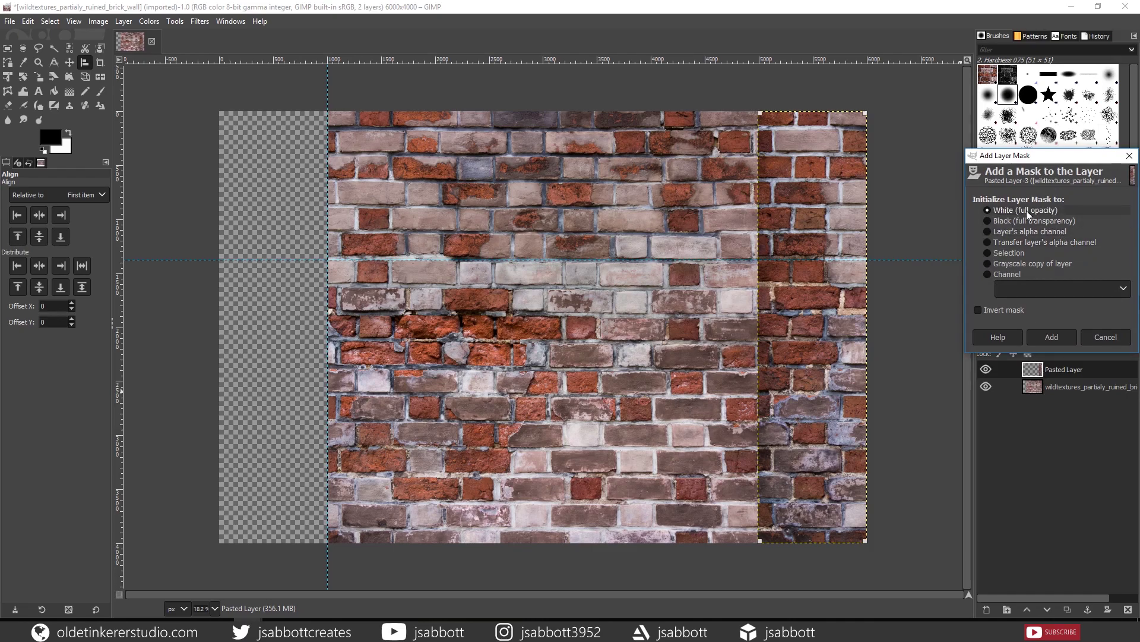
left_click(1052, 336)
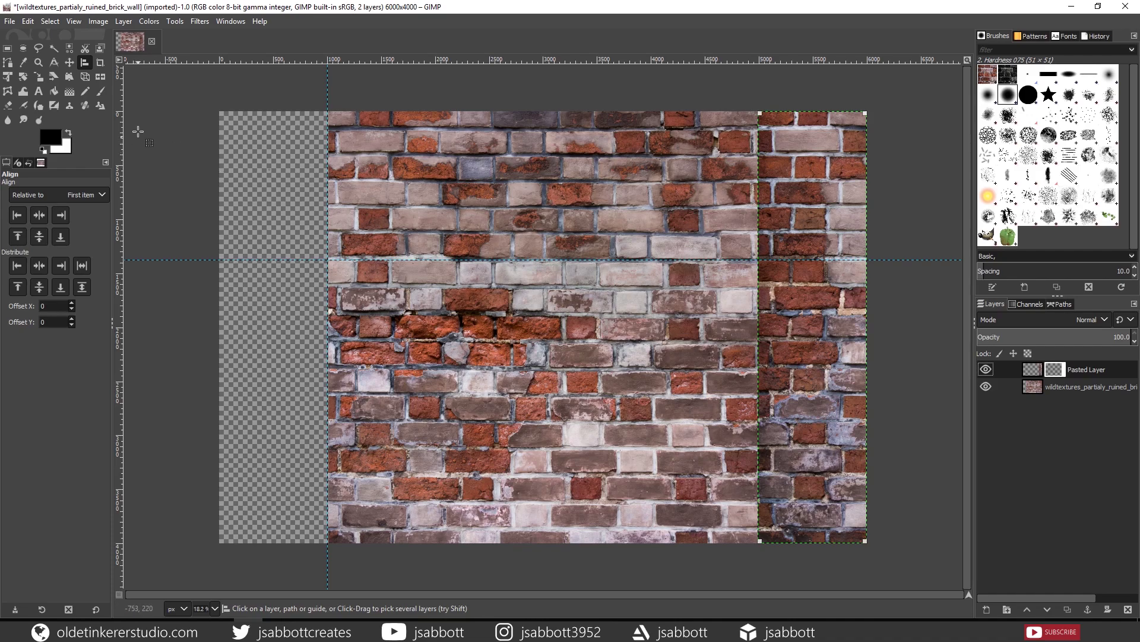
Step: Draw a radial gradient across the mask to fade Pasted Layer's seam
left_click(67, 93)
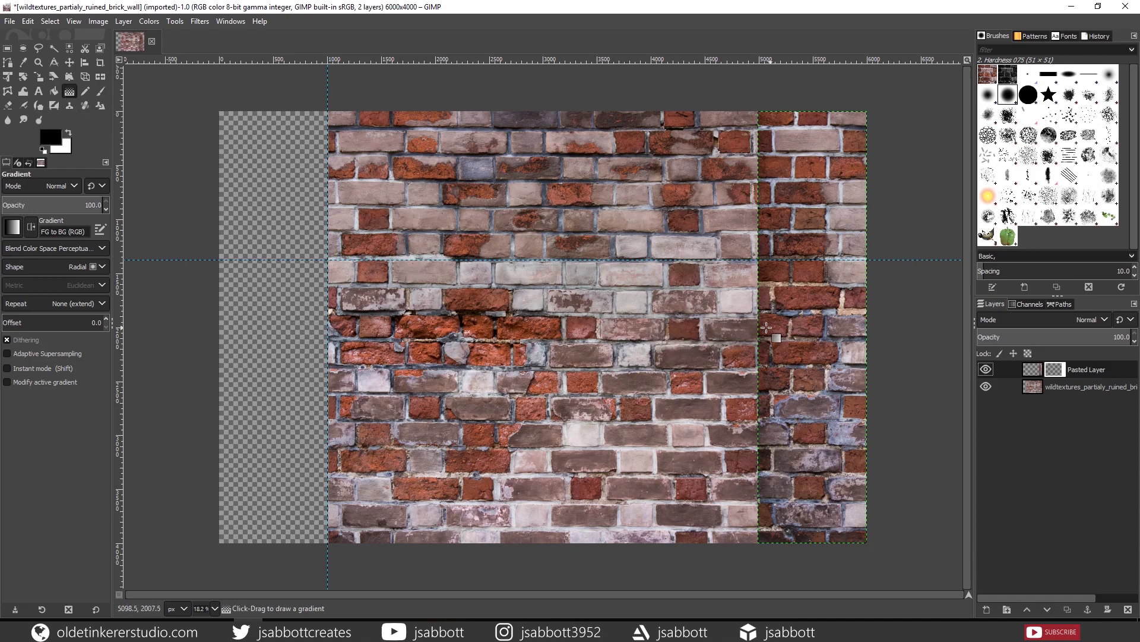
left_click_drag(757, 324, 1074, 324)
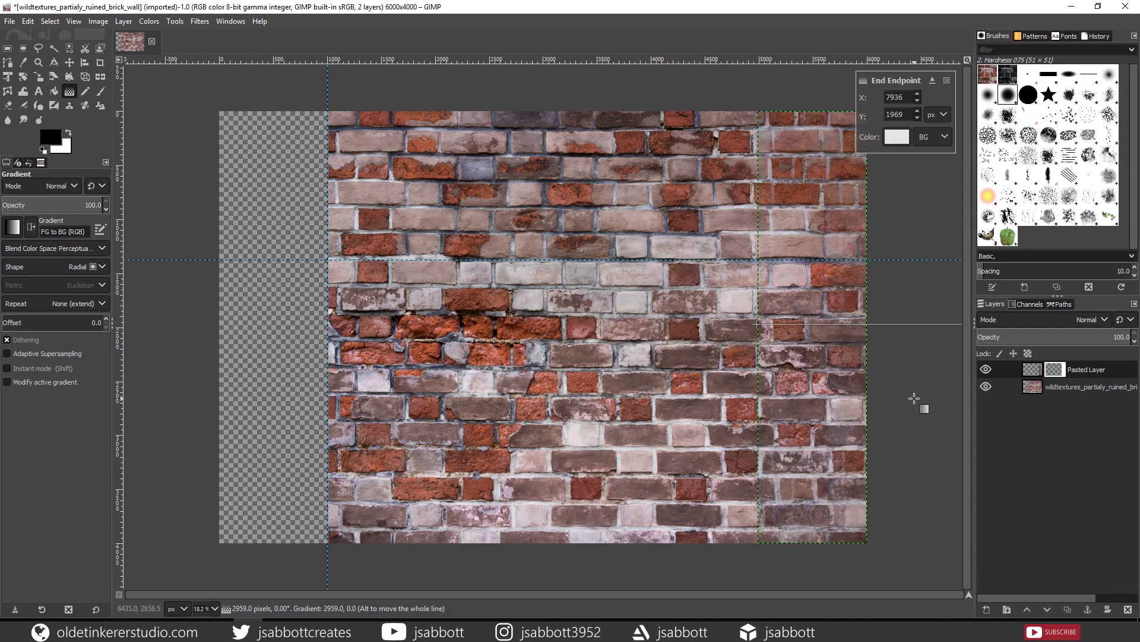
left_click(101, 92)
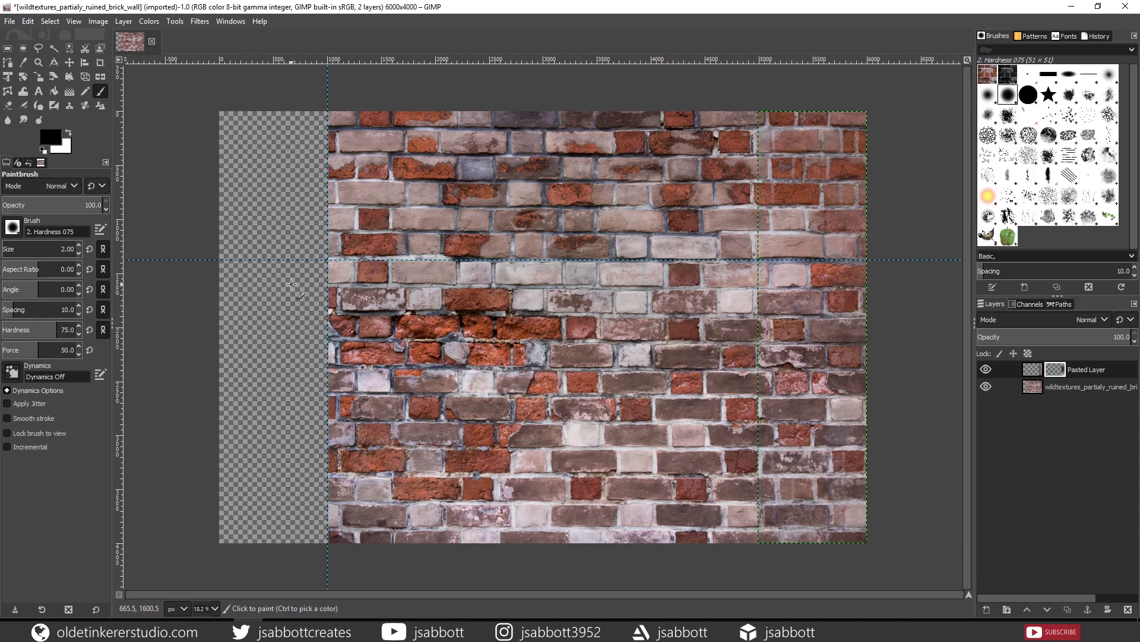
Step: Merge Pasted Layer down into the brick wall layer
right_click(1007, 371)
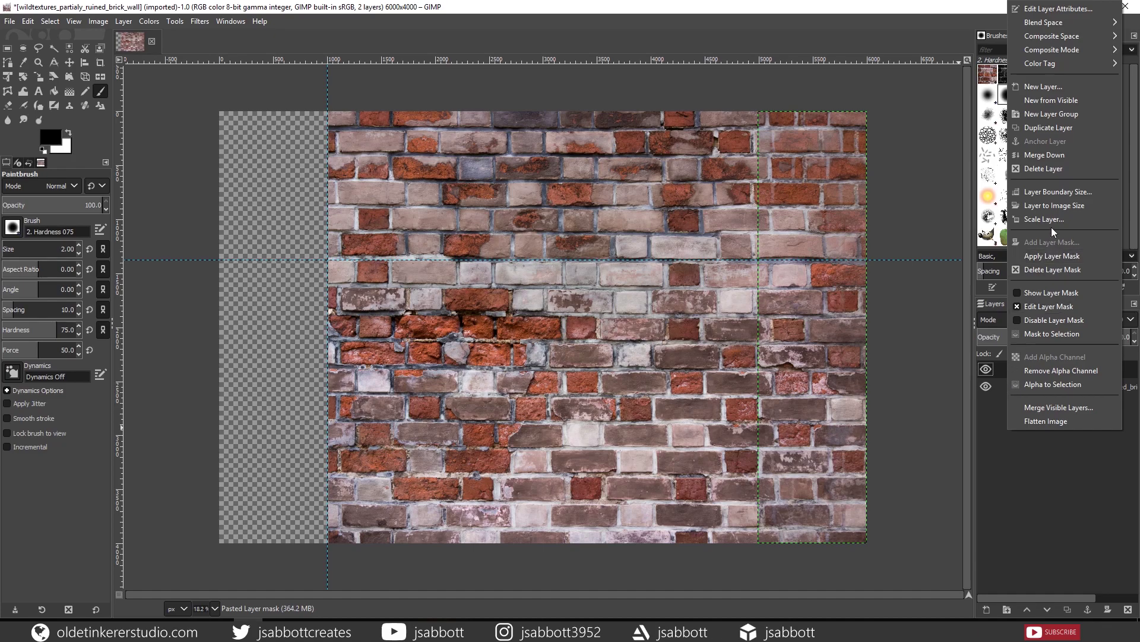
left_click(1035, 156)
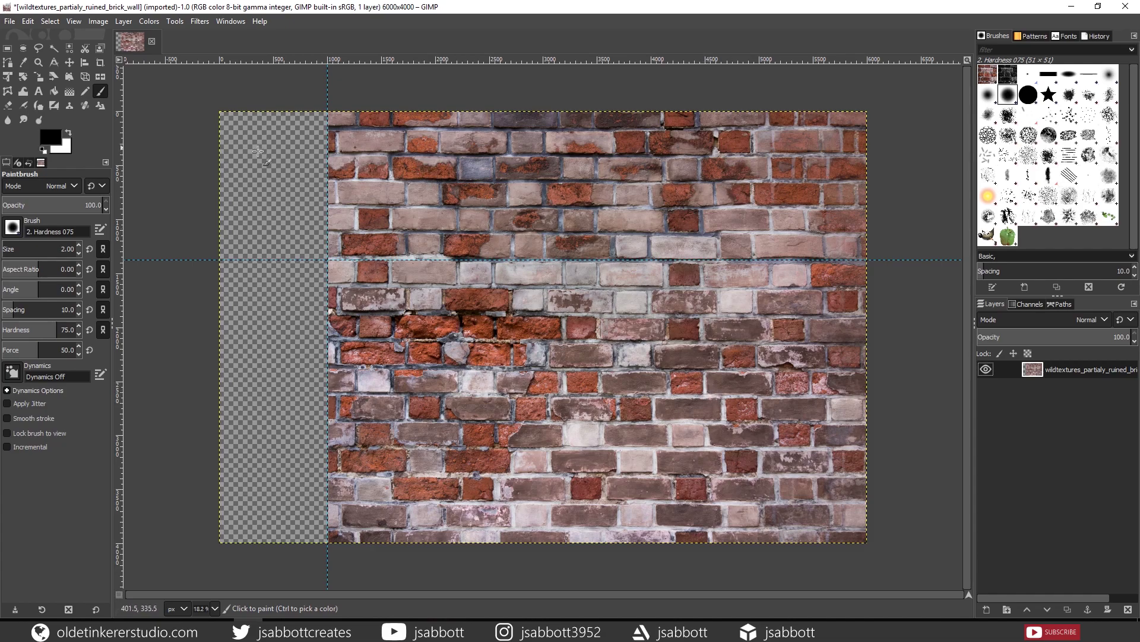
Step: Cut the brick band above the horizontal guide and paste it back as a new layer
key("r")
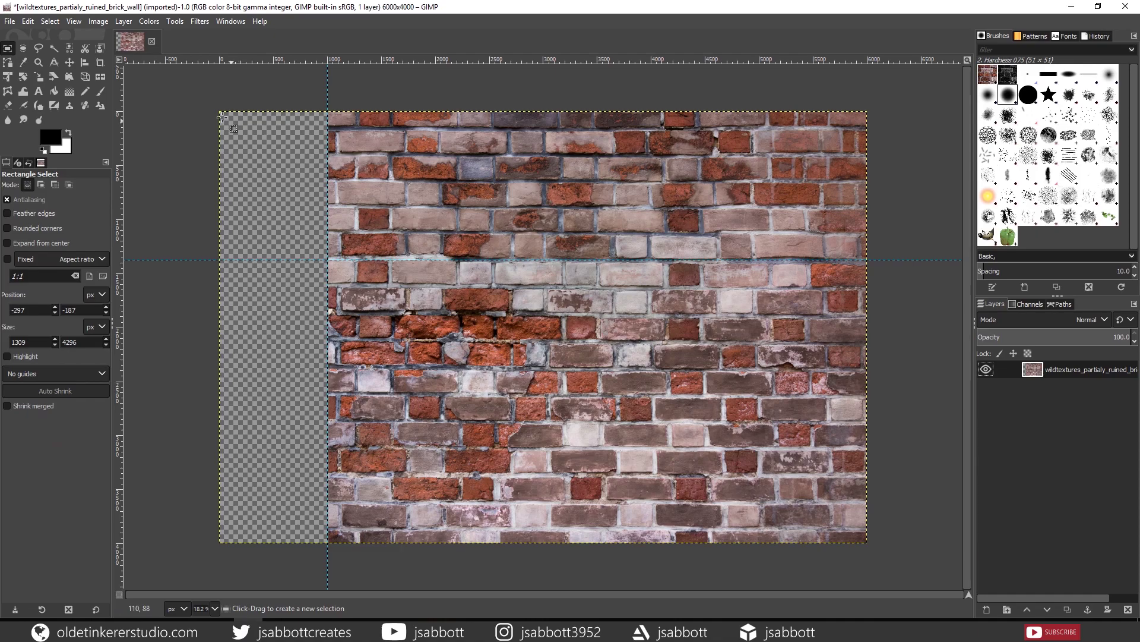
left_click_drag(185, 97, 888, 260)
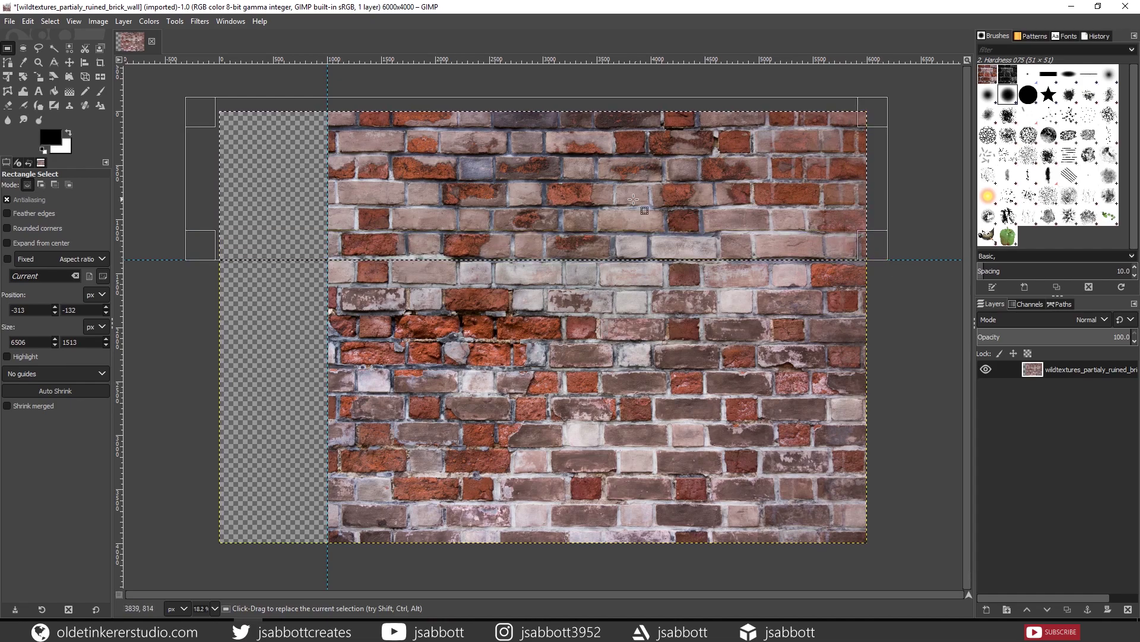
key("ctrl")
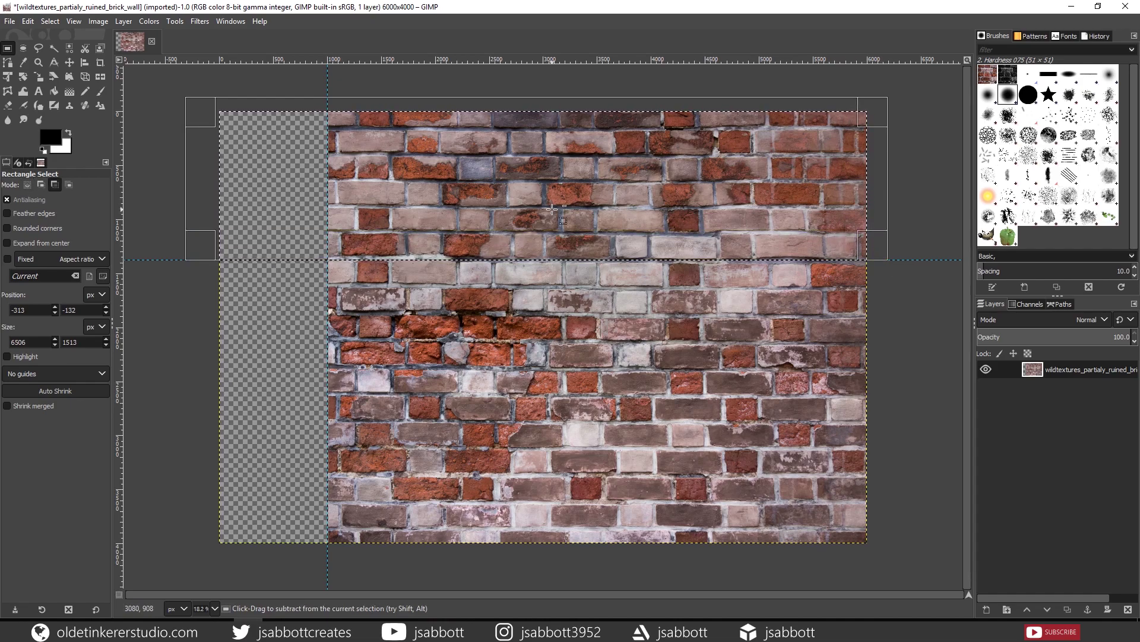
key("ctrl+x")
key("ctrl+v")
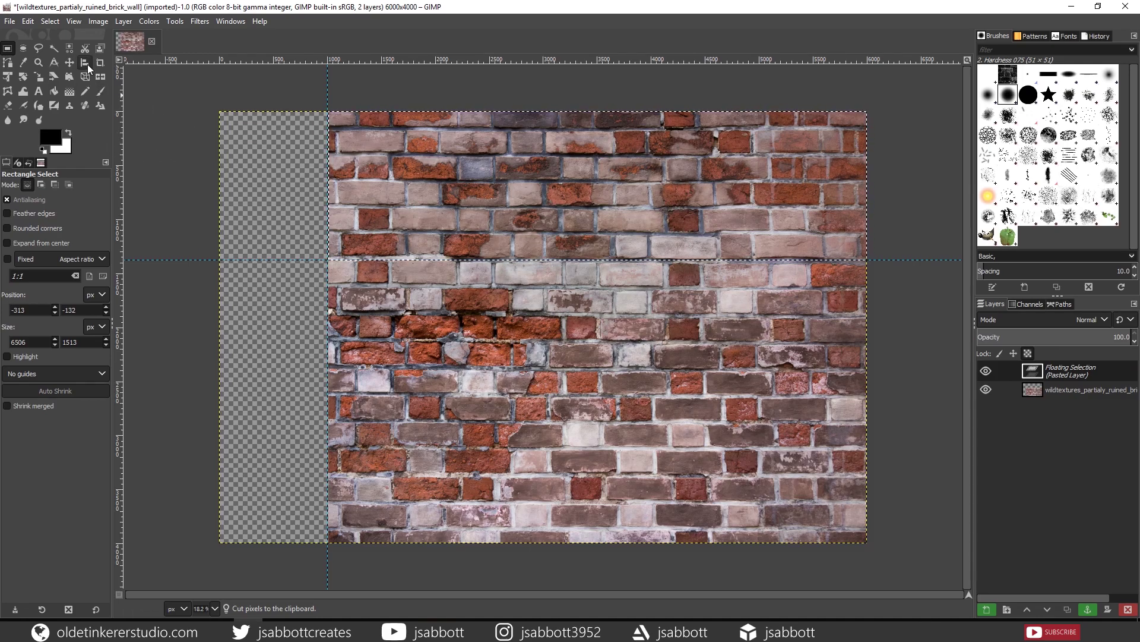
right_click(1007, 371)
left_click(1045, 85)
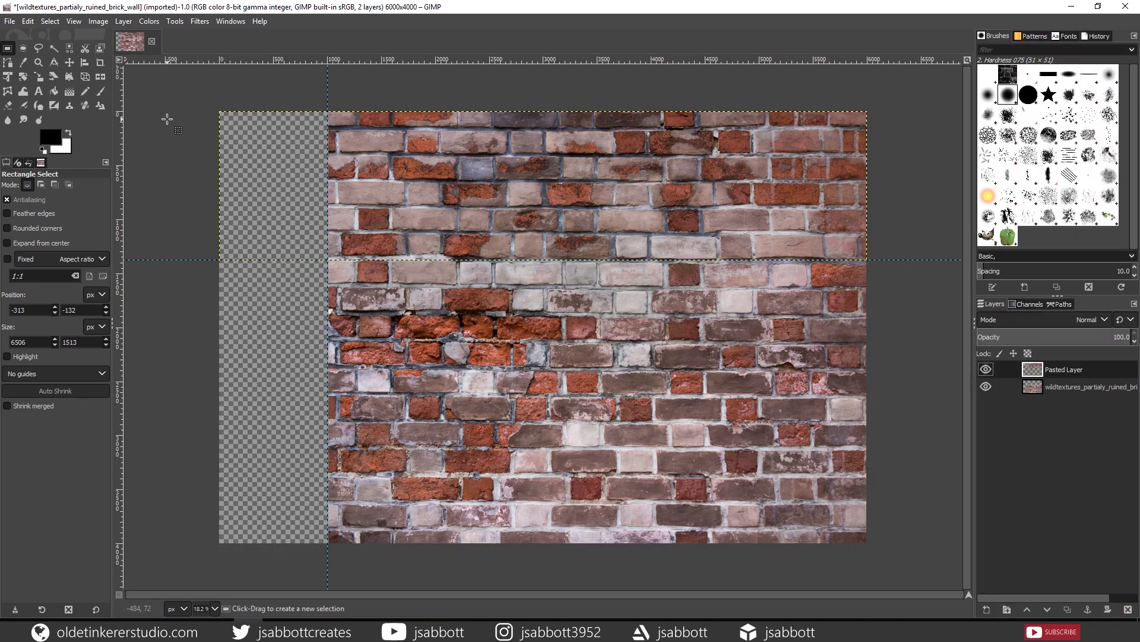
Step: Align the pasted layer to the bottom edge of the canvas
left_click(85, 61)
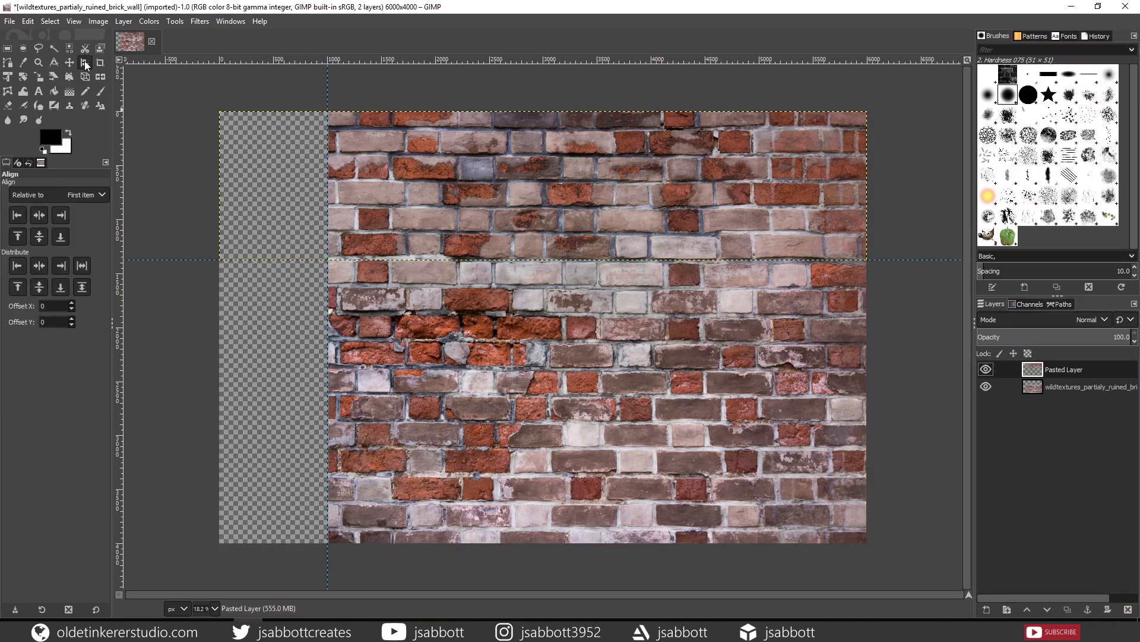
left_click(408, 167)
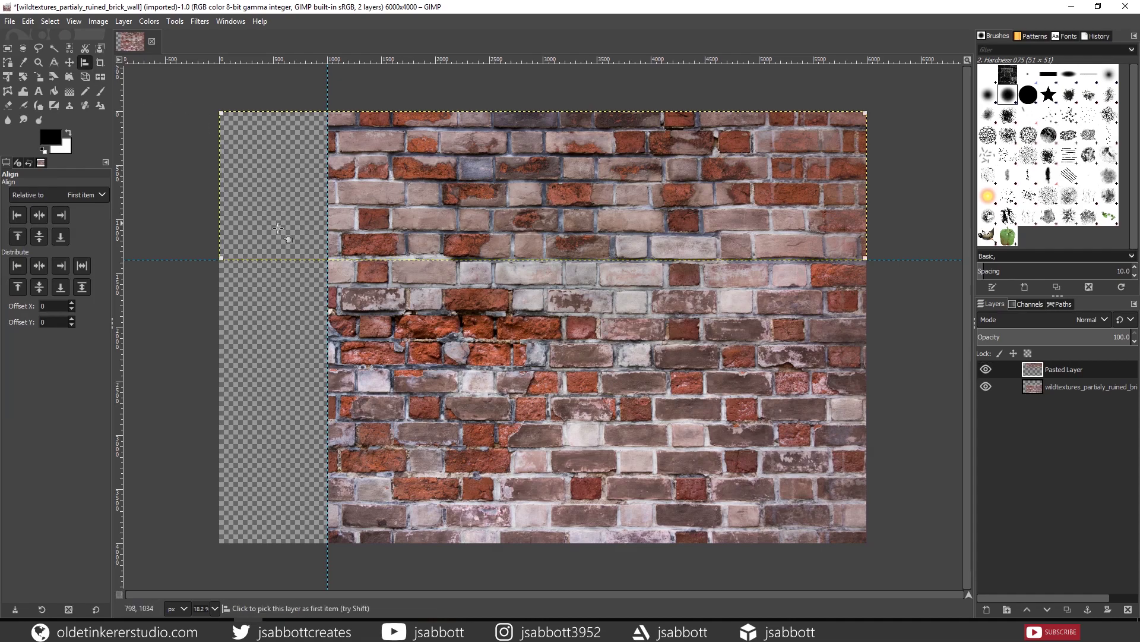
left_click(60, 237)
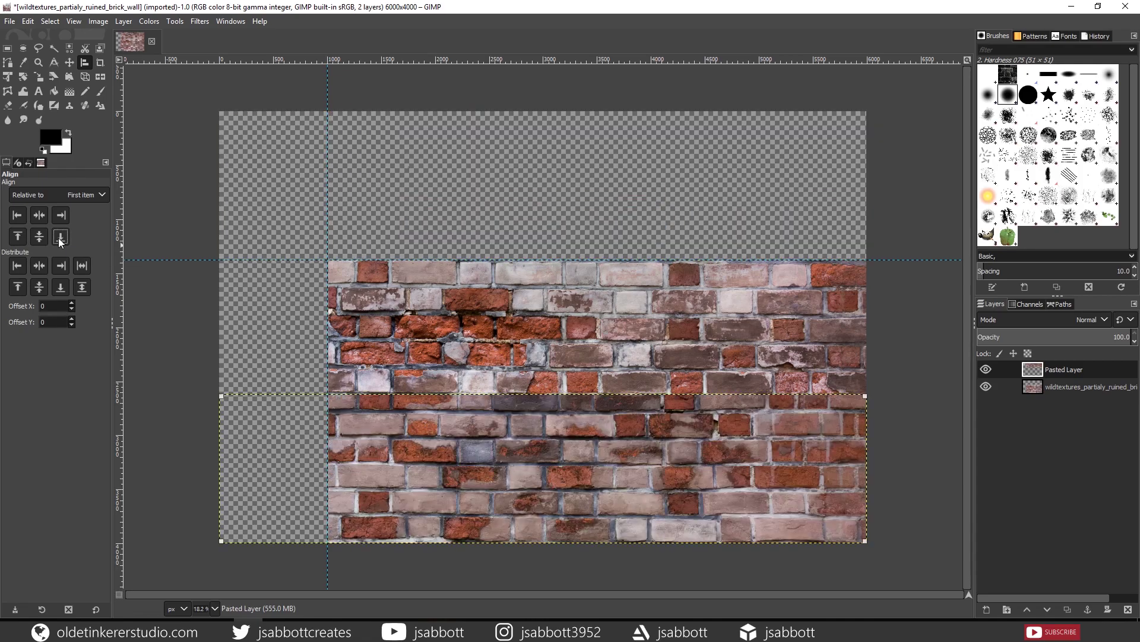
Step: Add a white mask to the pasted layer and gradient-fade its top edge into the bricks below
key("g")
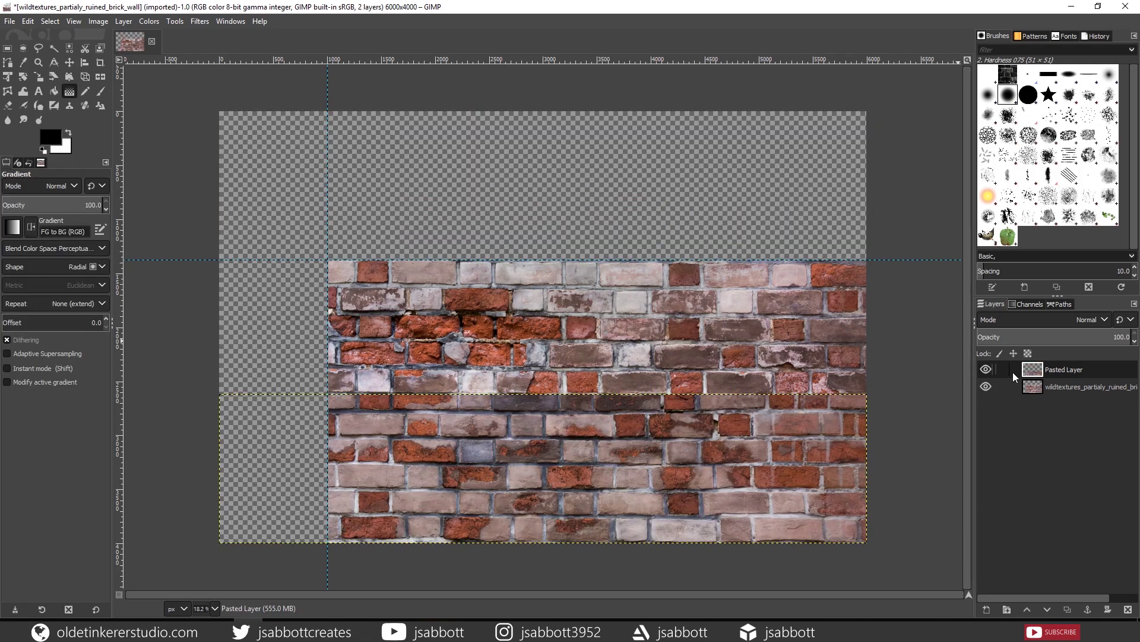
right_click(1013, 372)
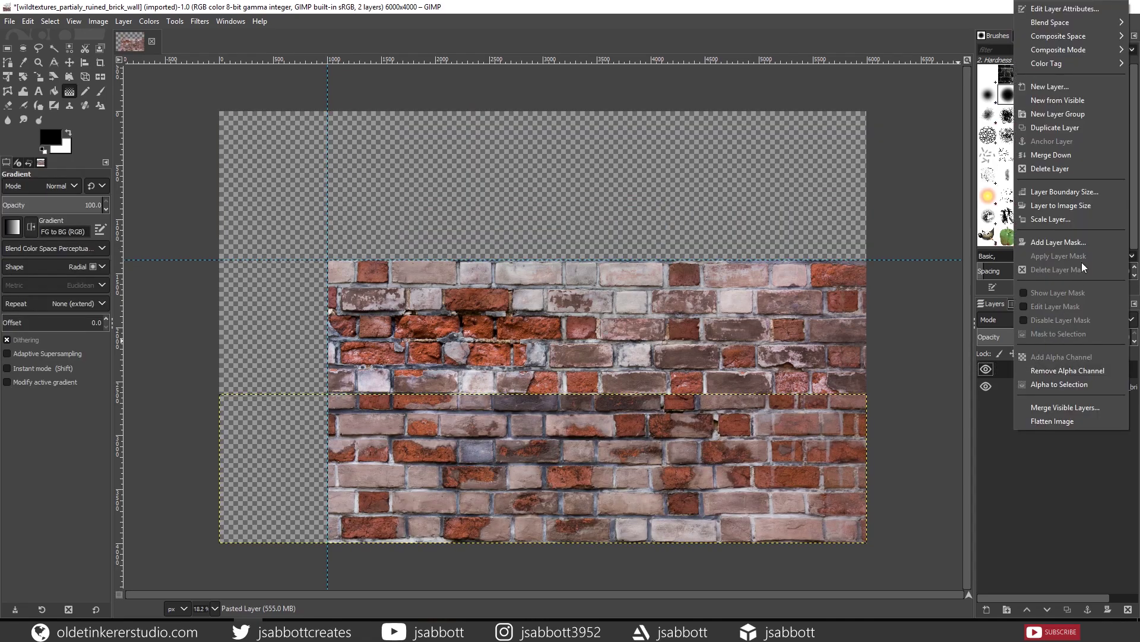
left_click(1064, 242)
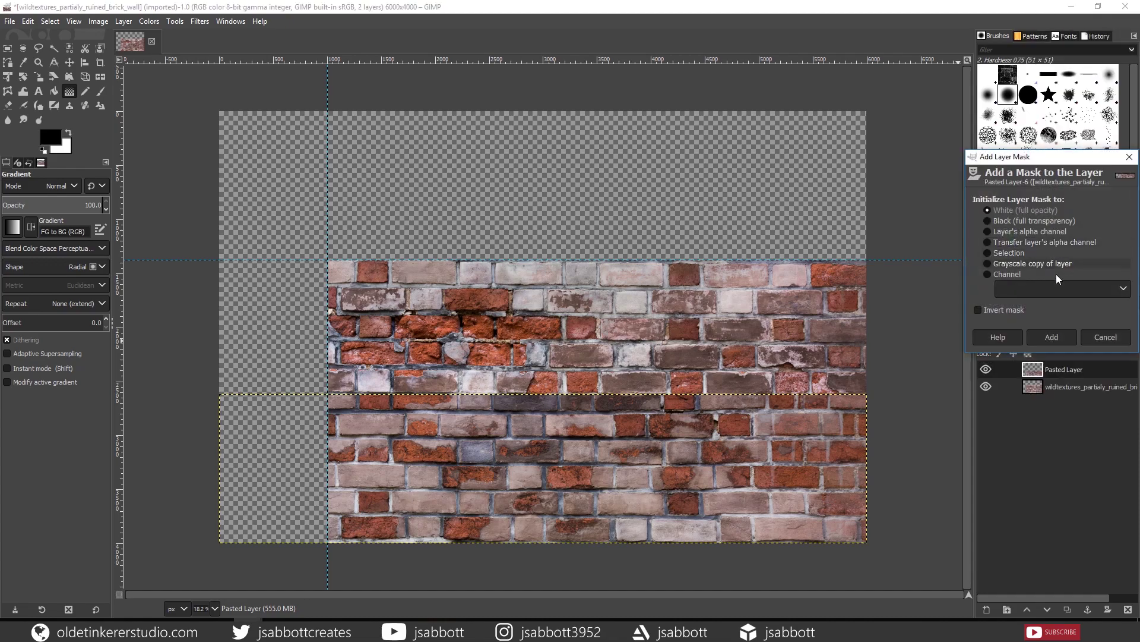
left_click(1052, 337)
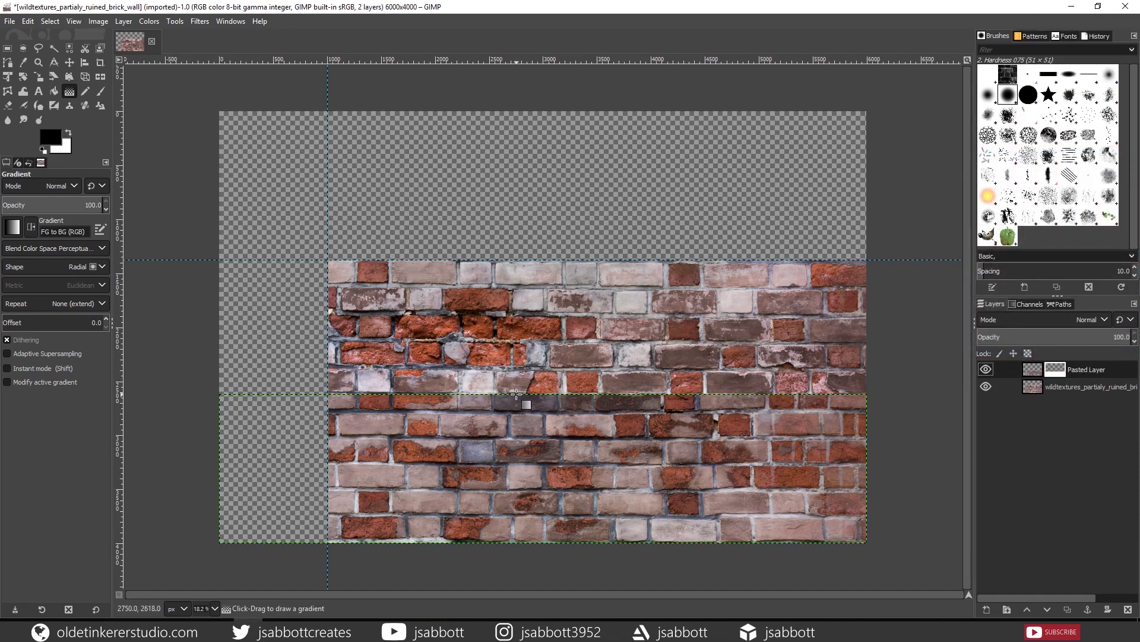
left_click_drag(516, 393, 512, 640)
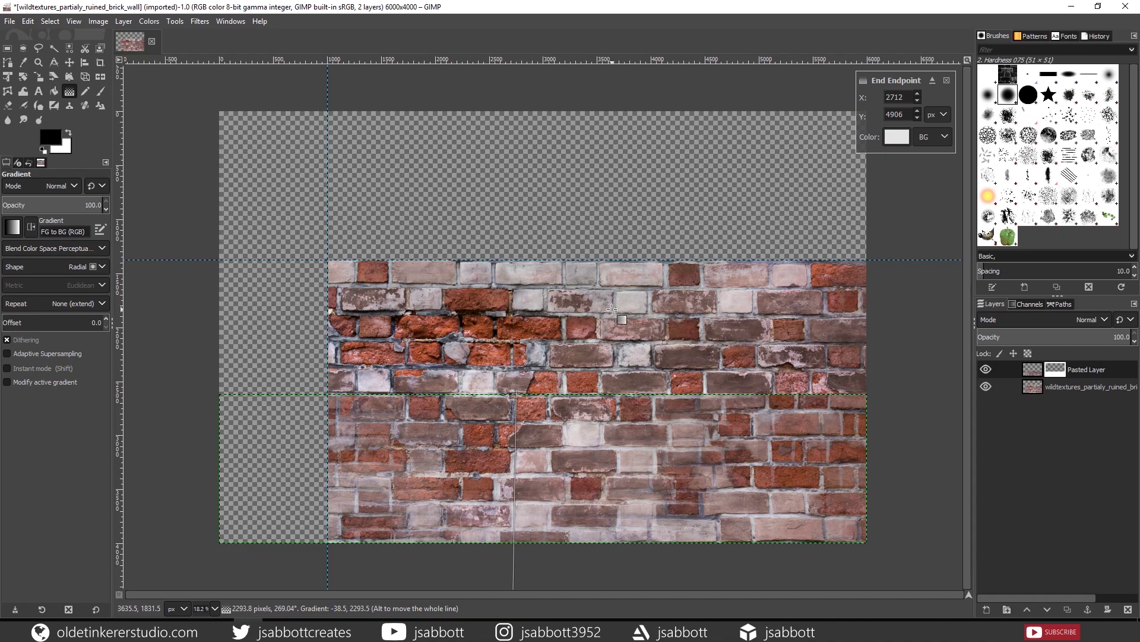
left_click(99, 63)
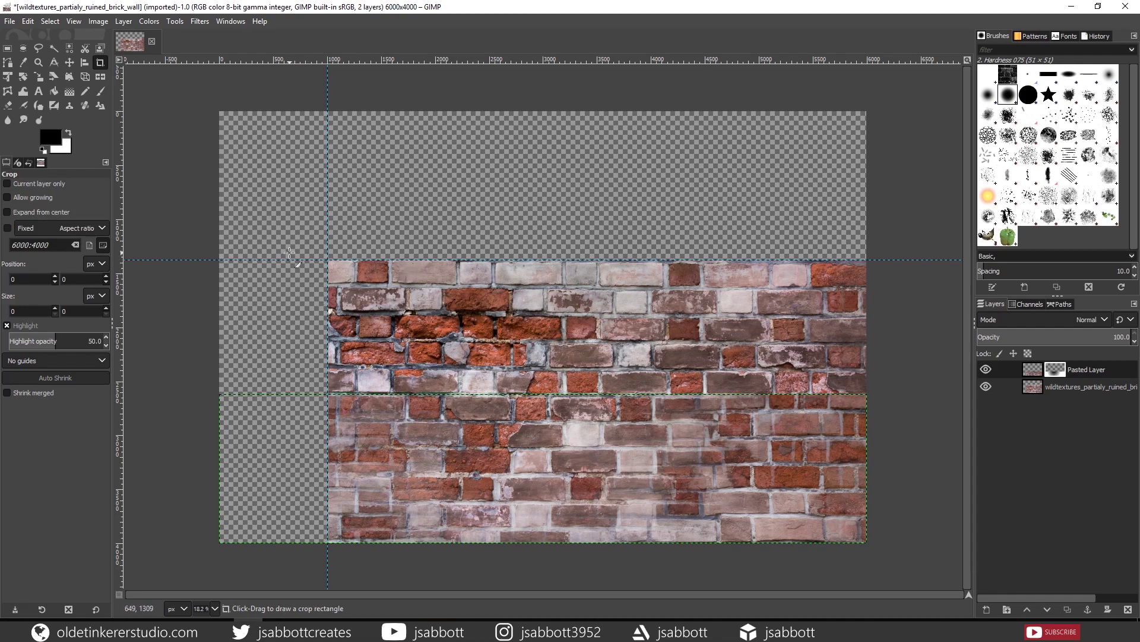
Step: Crop the image to the brick area, giving a 4999×2618 brick_wall image
left_click_drag(328, 260, 868, 542)
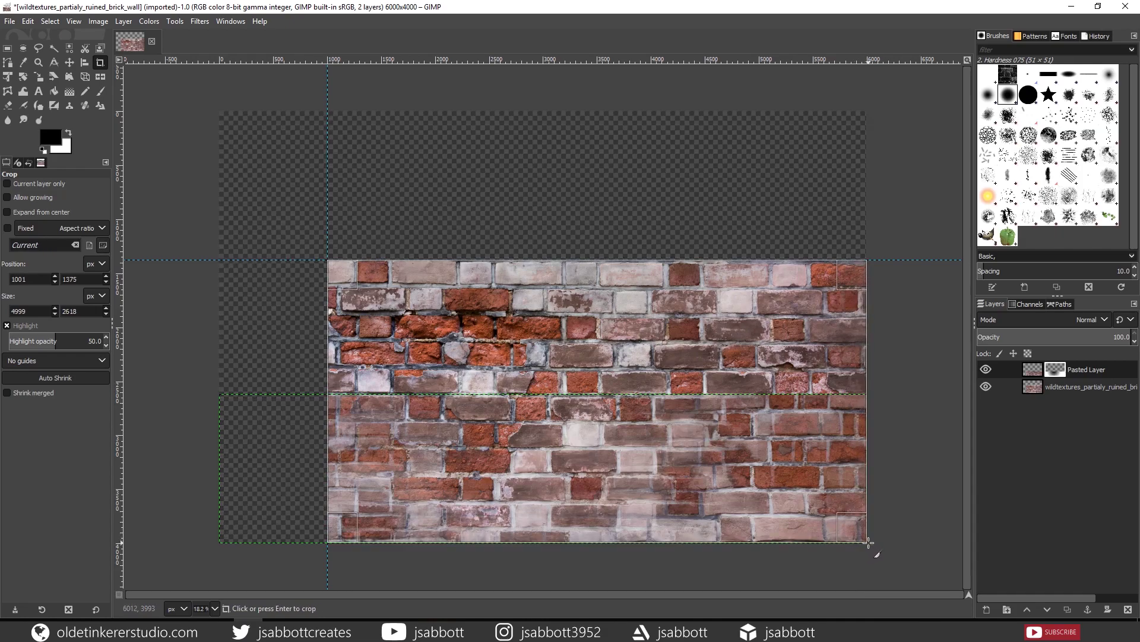
key("Return")
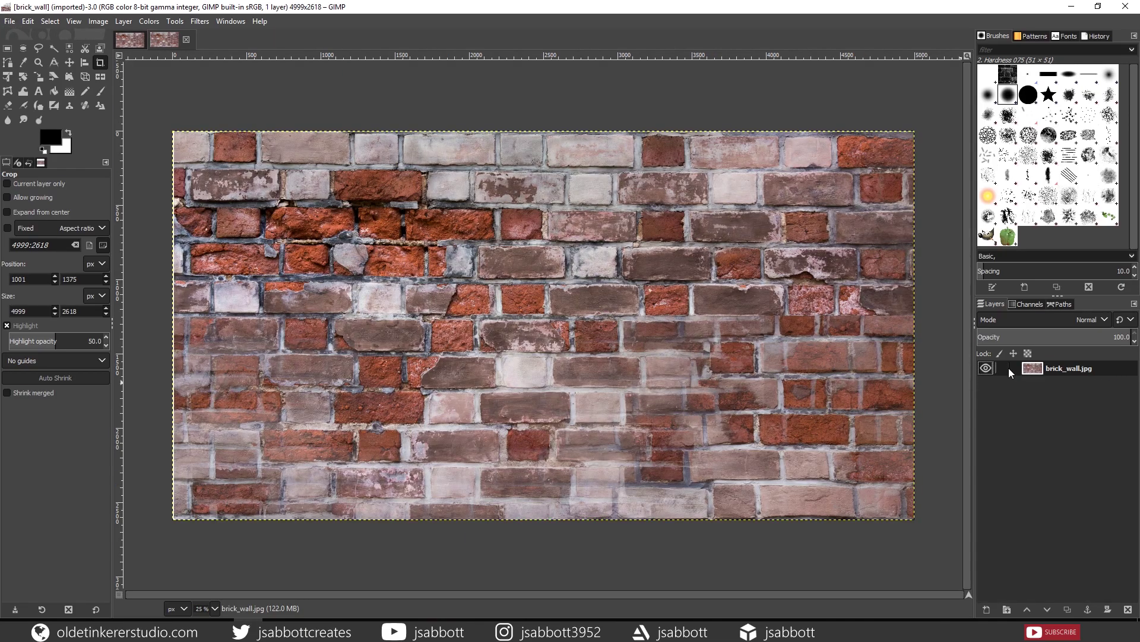
right_click(1008, 369)
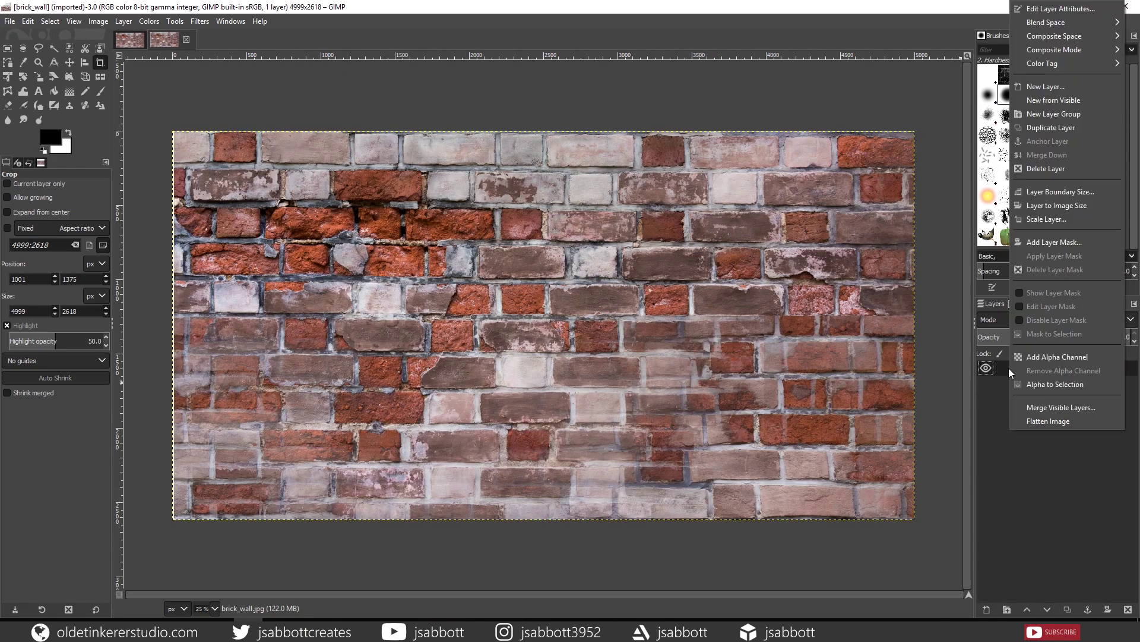
Step: Duplicate the brick_wall.jpg layer and apply the Normalmap filter with a 9x9 filter to the copy
left_click(1058, 127)
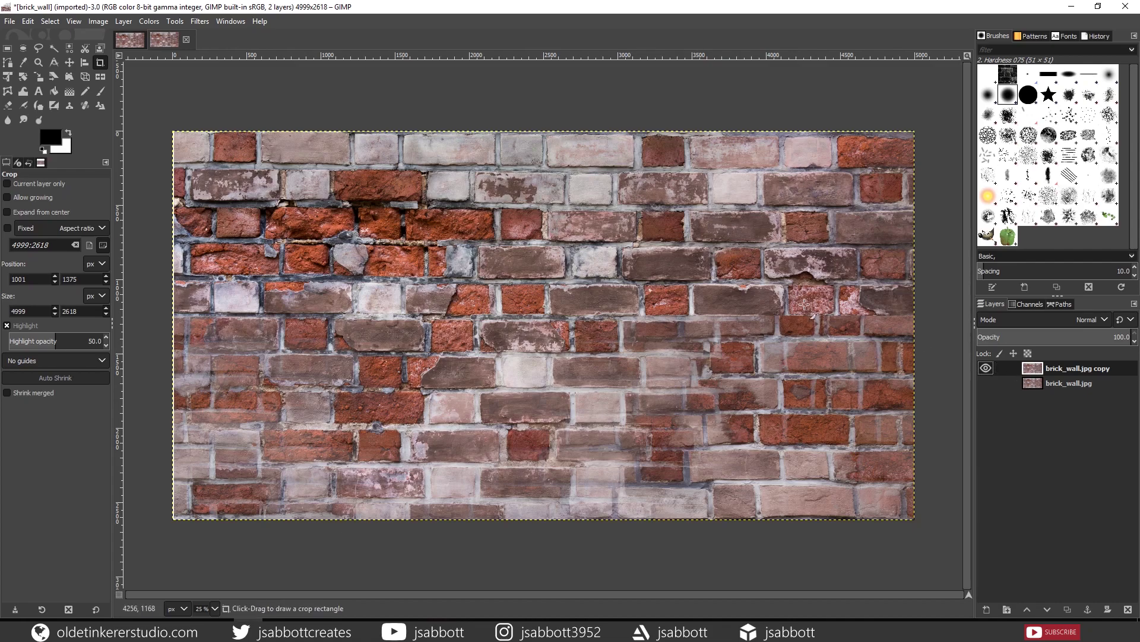
left_click(201, 22)
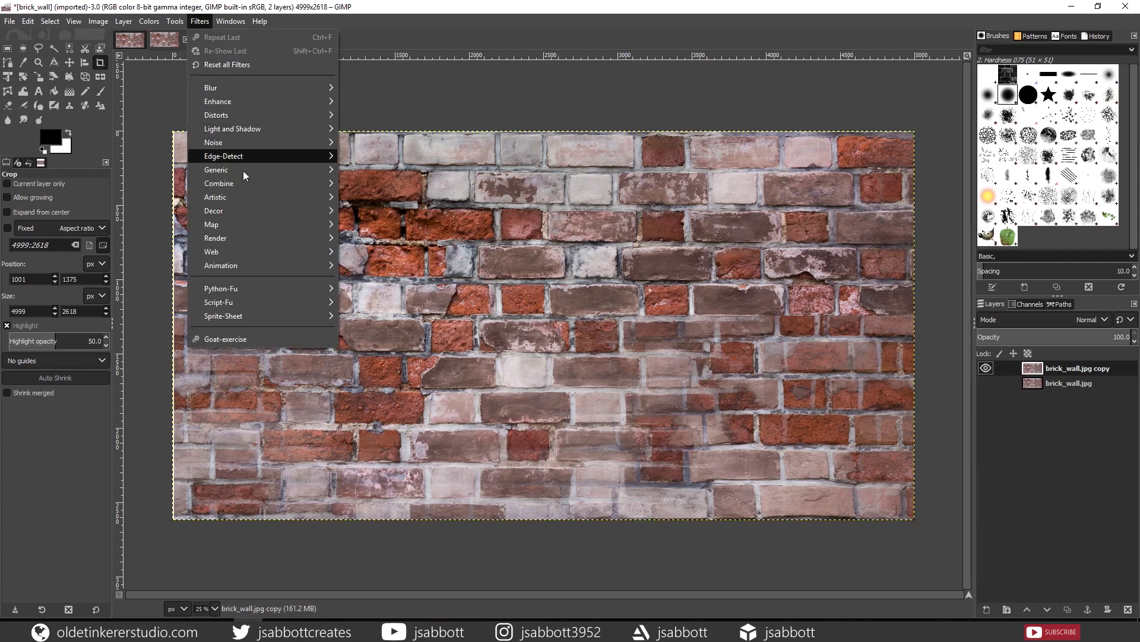
mouse_move(250, 222)
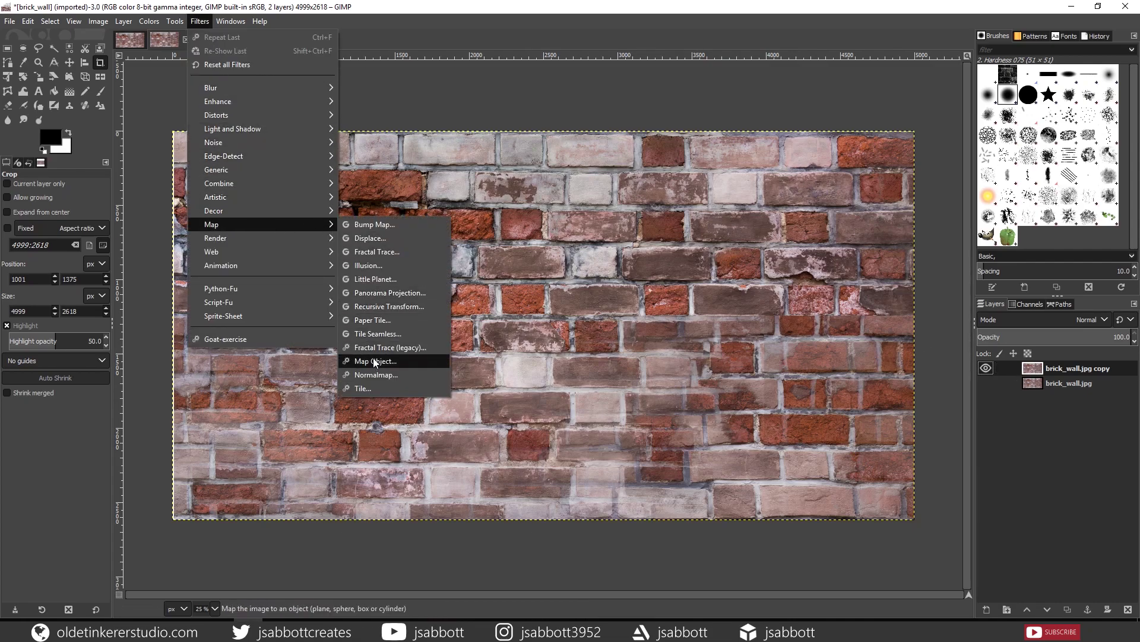
left_click(376, 375)
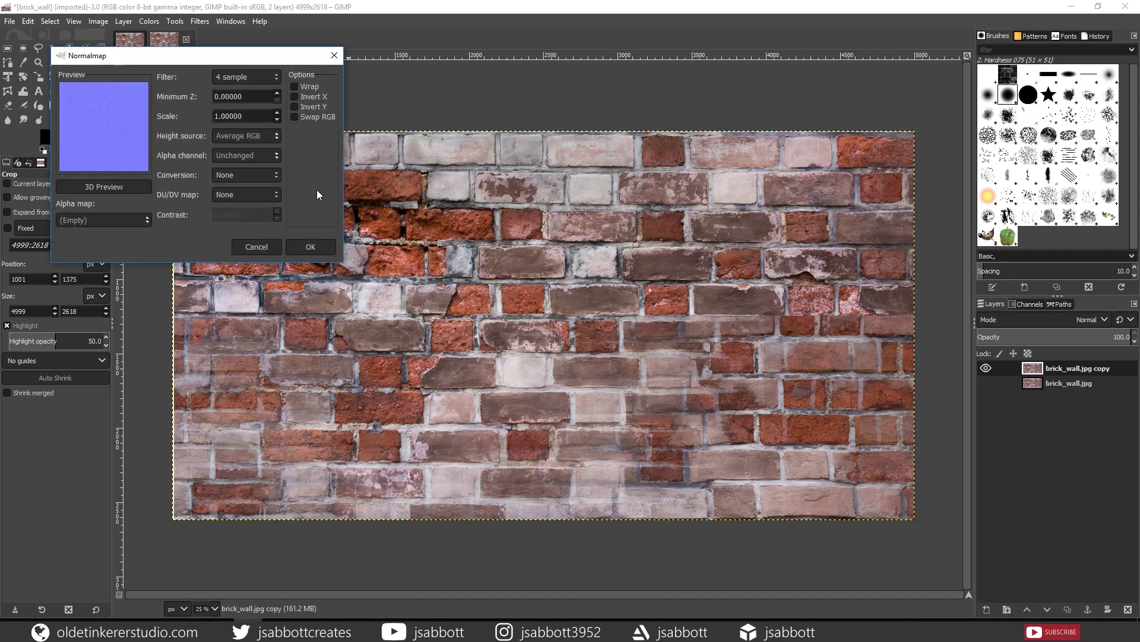
left_click(275, 80)
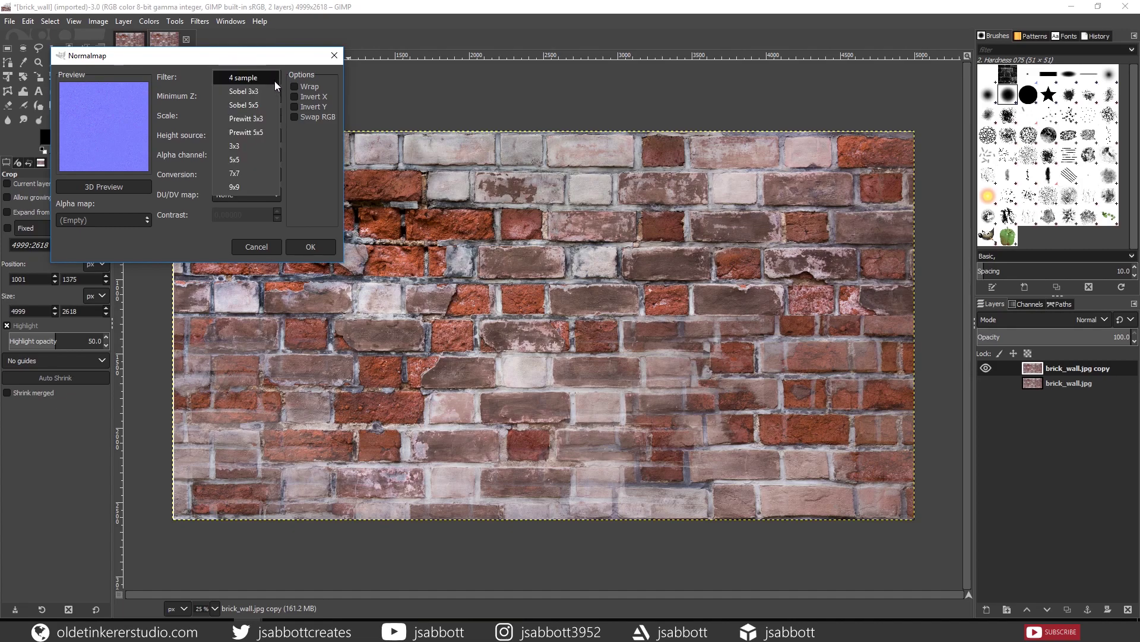
left_click(244, 187)
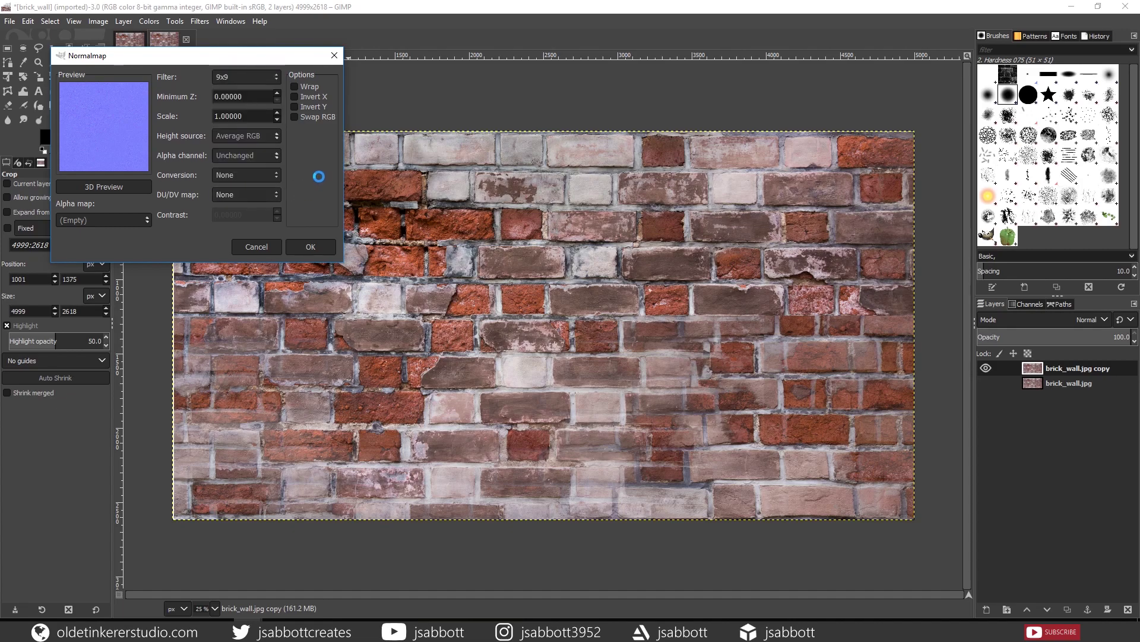
left_click(301, 246)
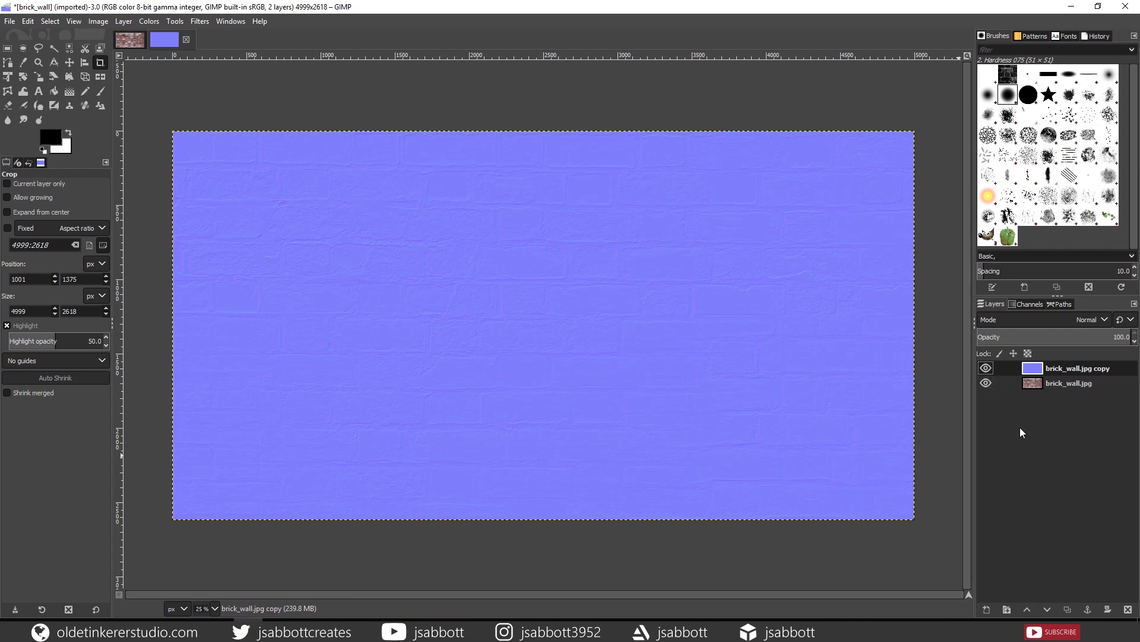
Step: Merge the normal map layer down so the image becomes a single layer
right_click(1006, 369)
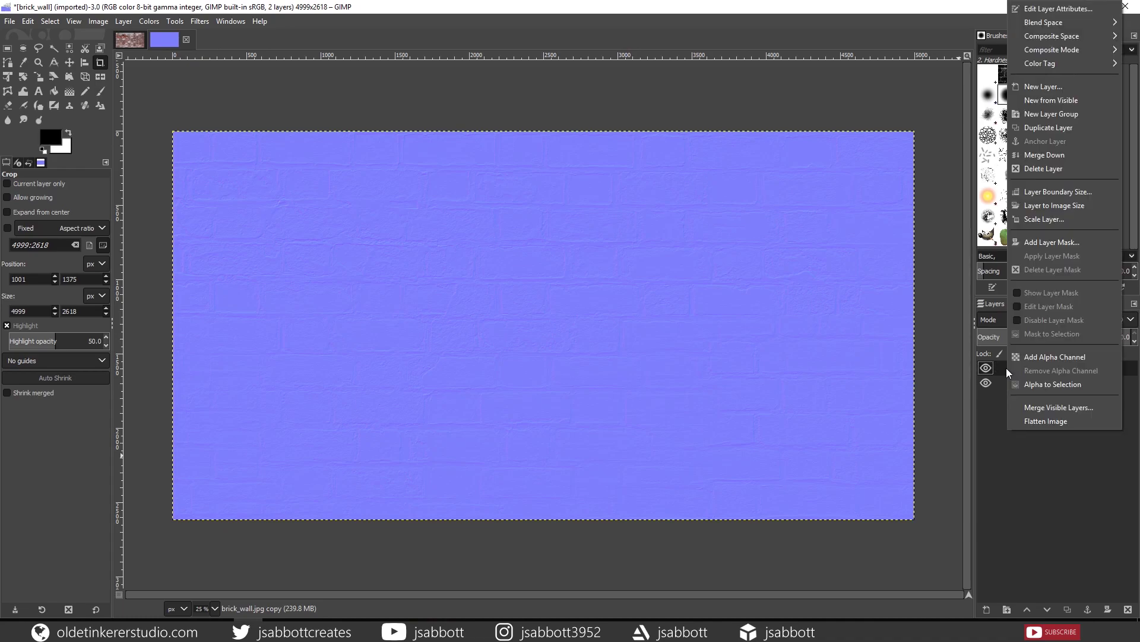
left_click(1054, 155)
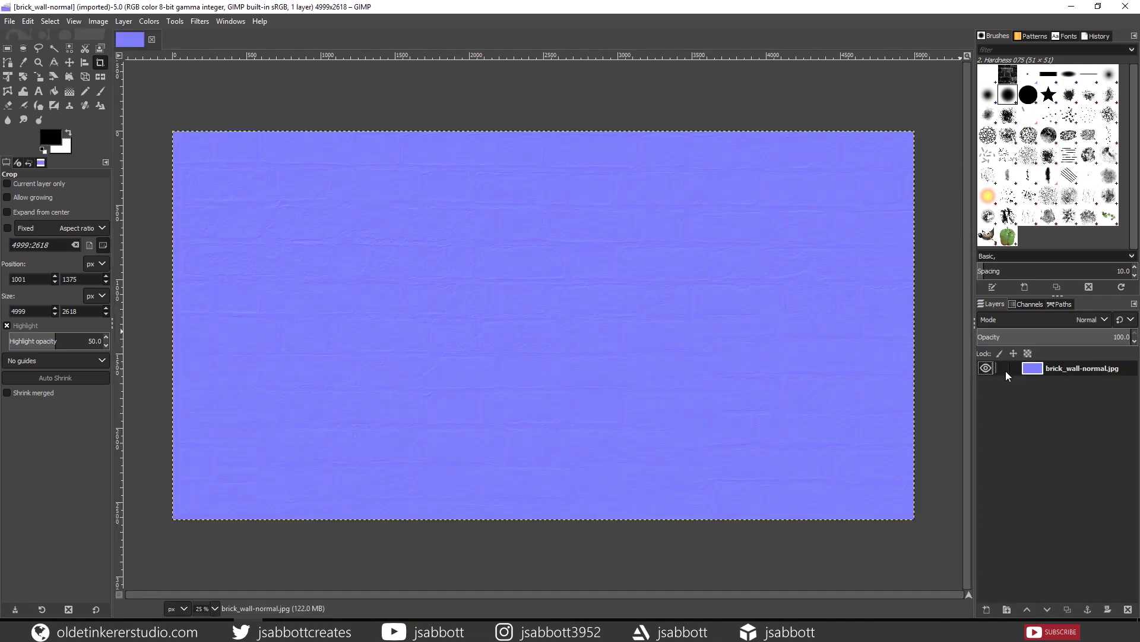
Step: Duplicate the brick_wall-normal.jpg layer and rename the copy 'specular highlights'
right_click(1007, 371)
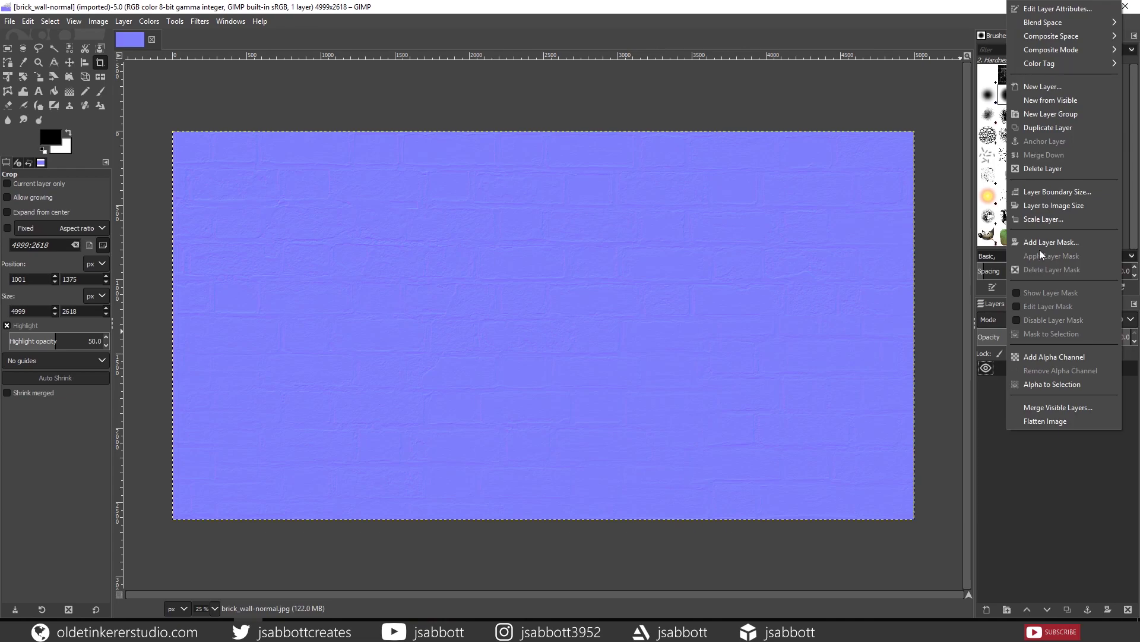
left_click(1047, 128)
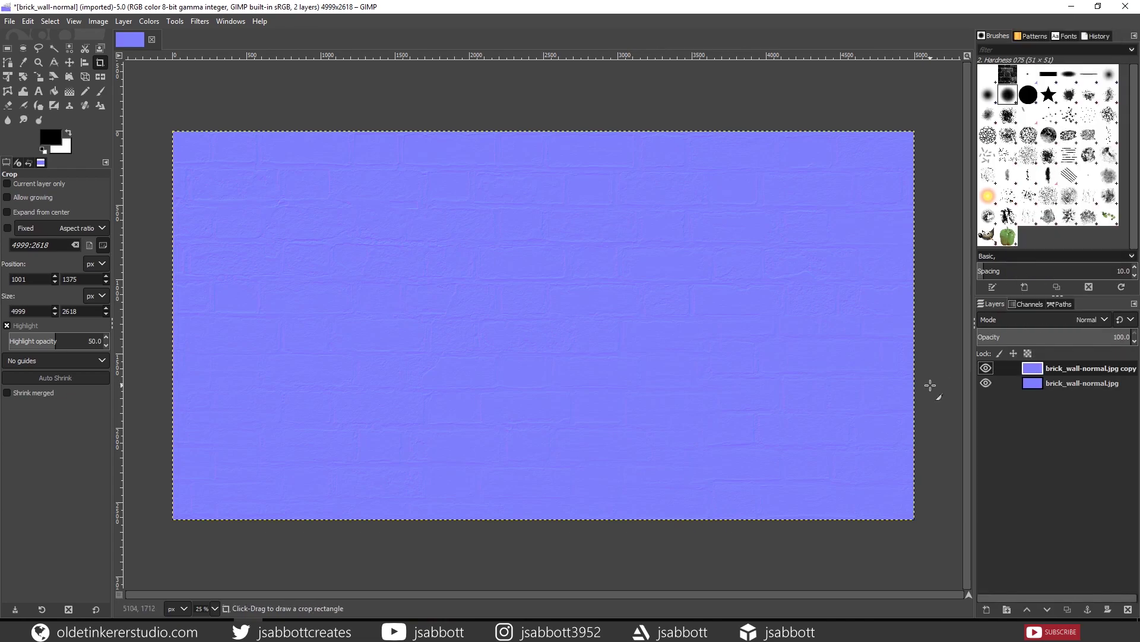
double_click(1061, 368)
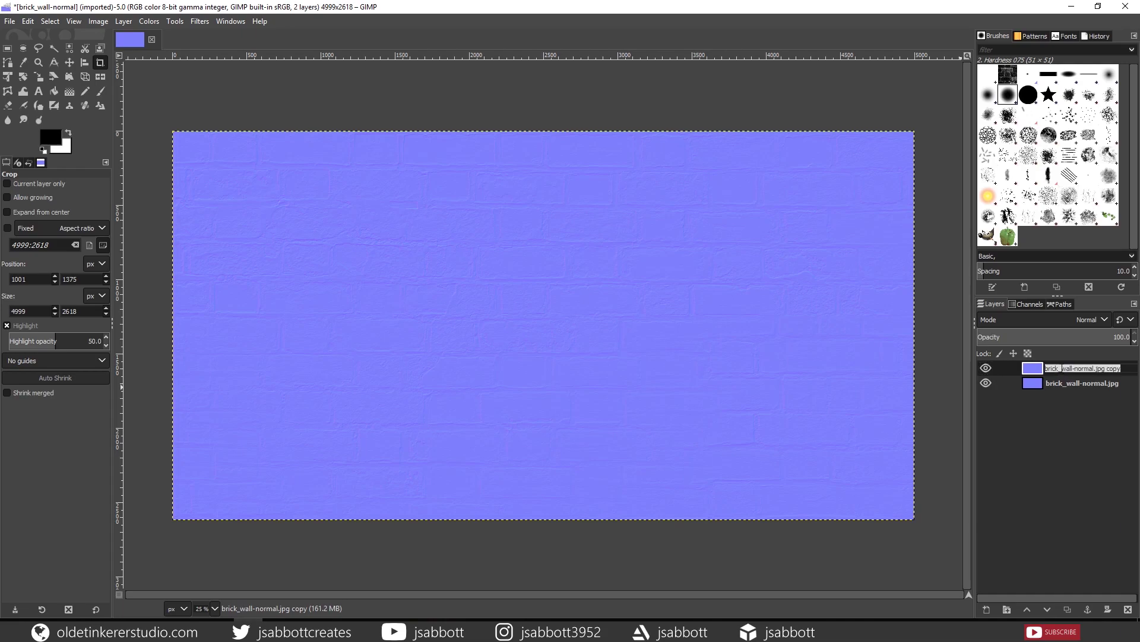
double_click(1063, 368)
triple_click(1059, 368)
type("specular highligh")
key("Return")
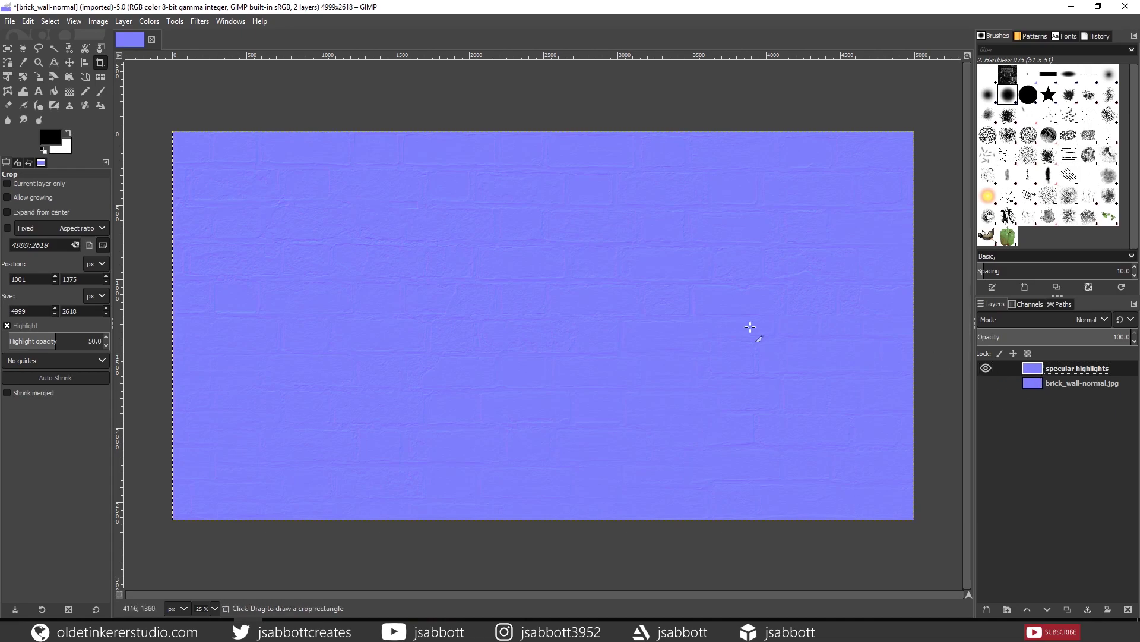
Step: Apply the Neon edge-detect filter with Radius 5 to the specular highlights layer
left_click(199, 22)
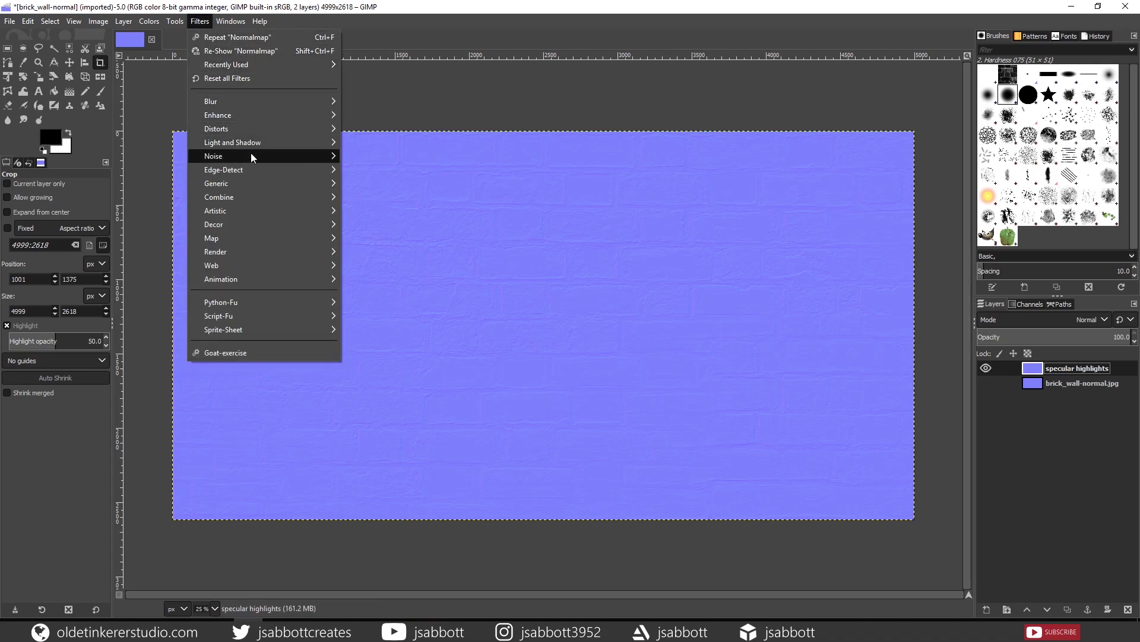
mouse_move(253, 169)
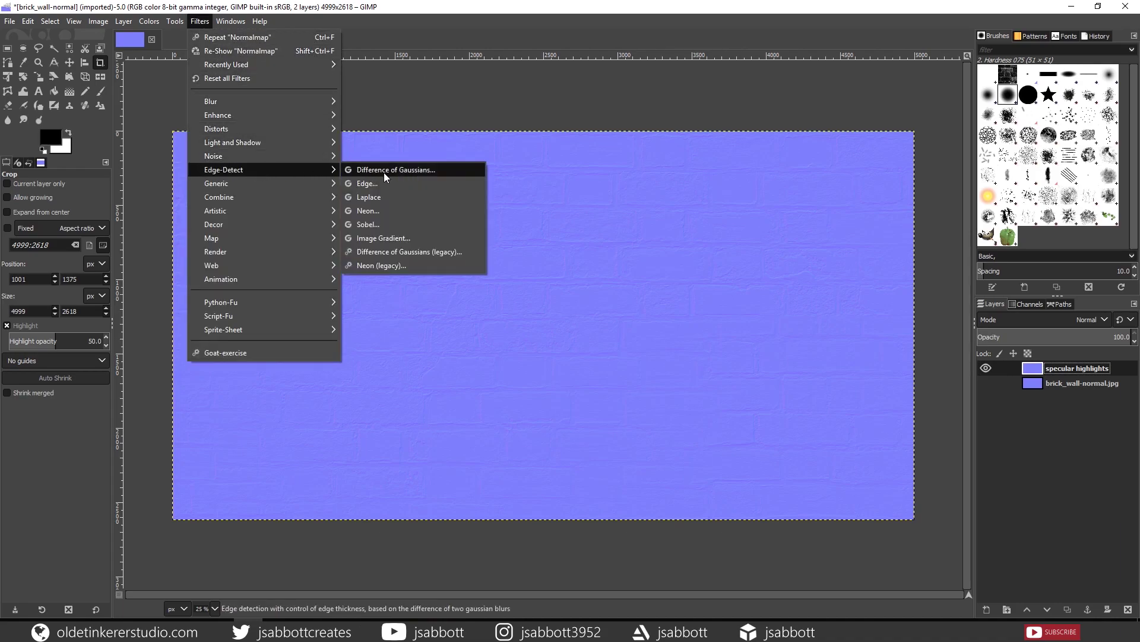
left_click(376, 210)
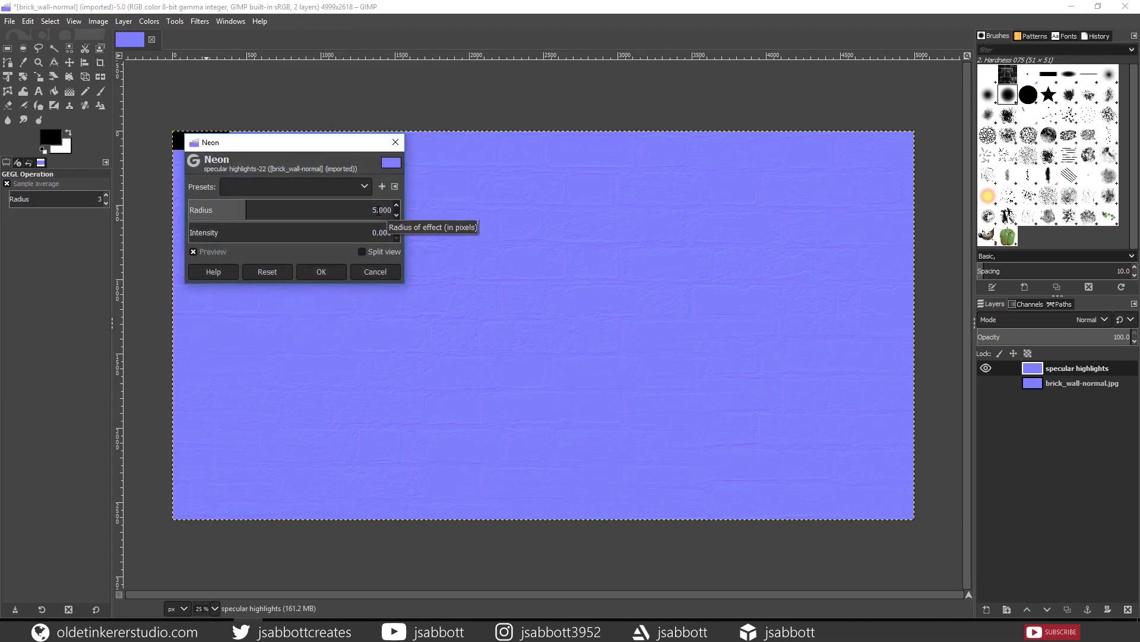
left_click(322, 272)
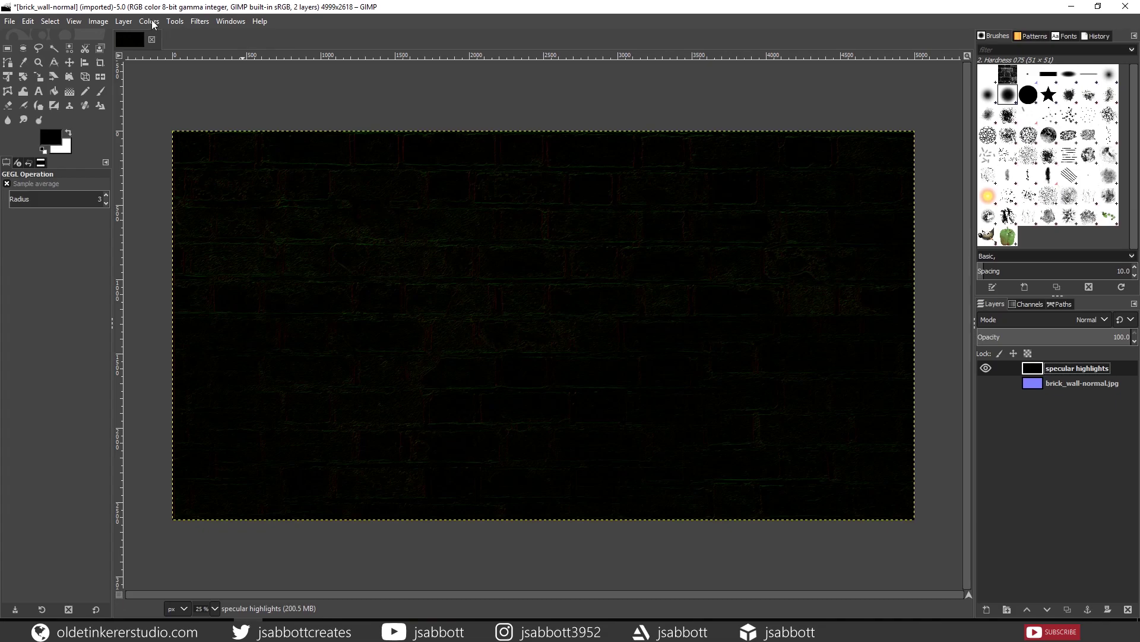
Step: Desaturate the specular highlights layer using Luminance mode
left_click(151, 21)
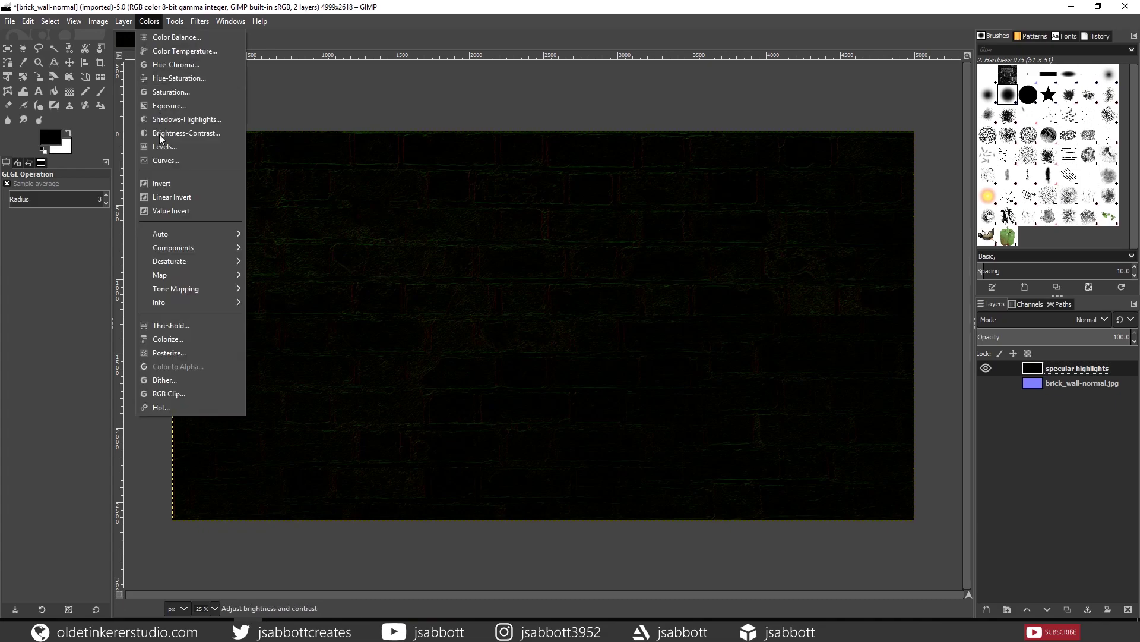
mouse_move(181, 263)
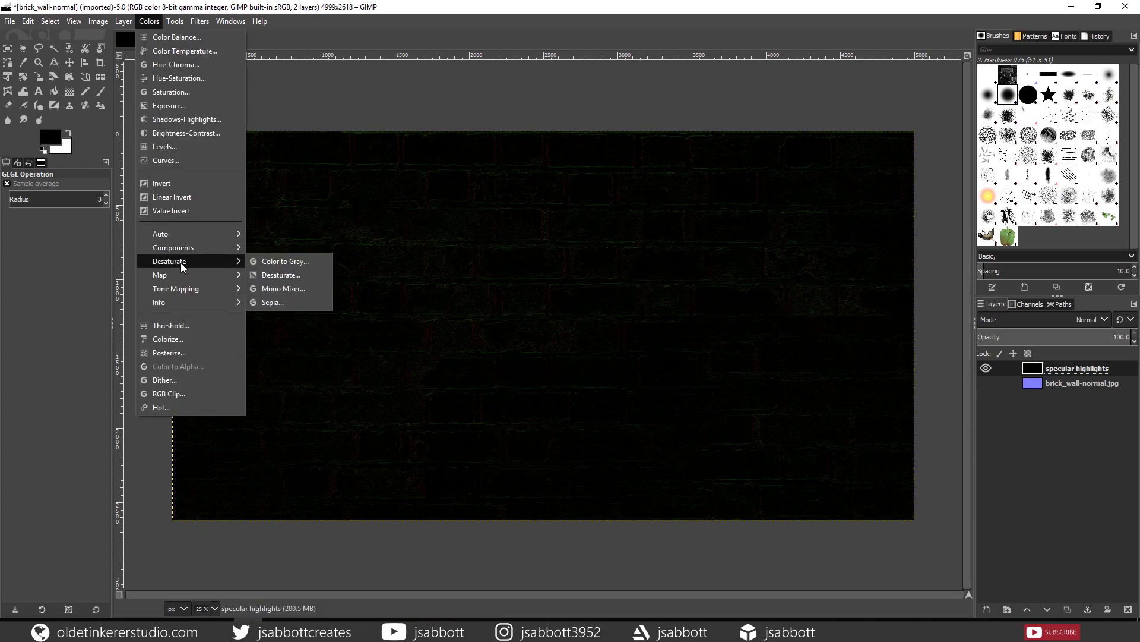
left_click(287, 276)
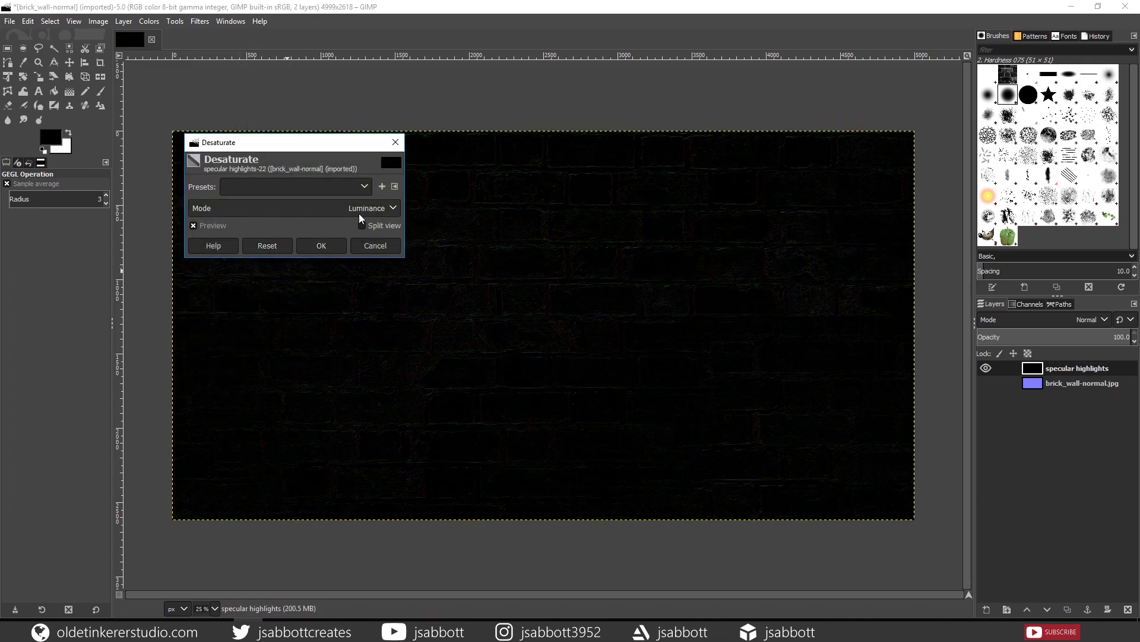
left_click(322, 244)
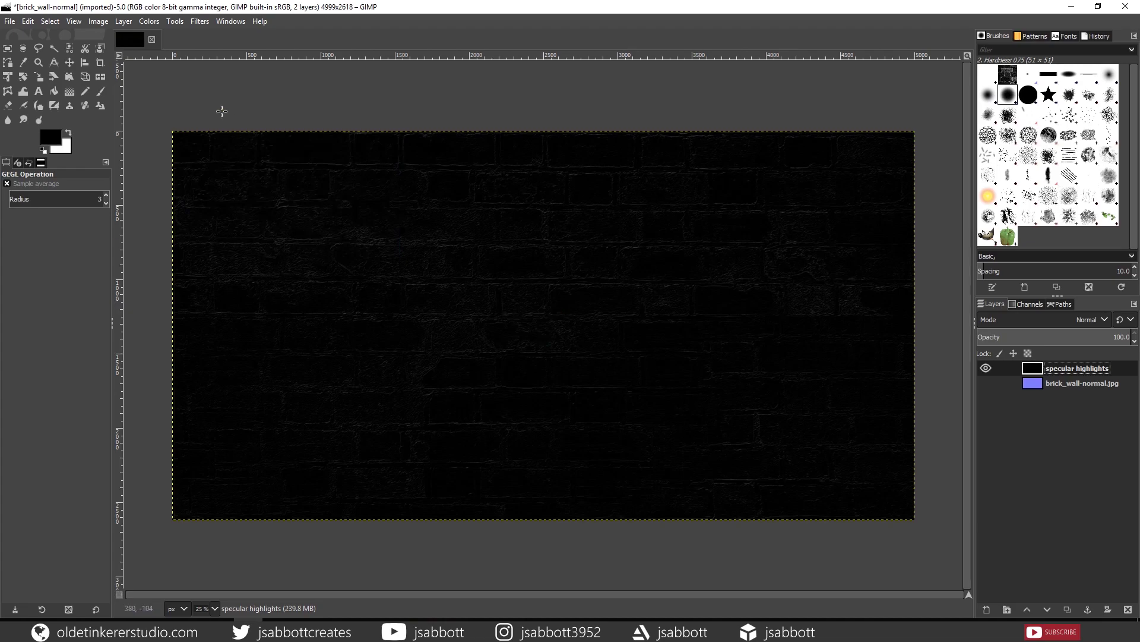
Step: Copy all of brick_wall.jpg and paste it into the normal-map image as a new layer
left_click(10, 22)
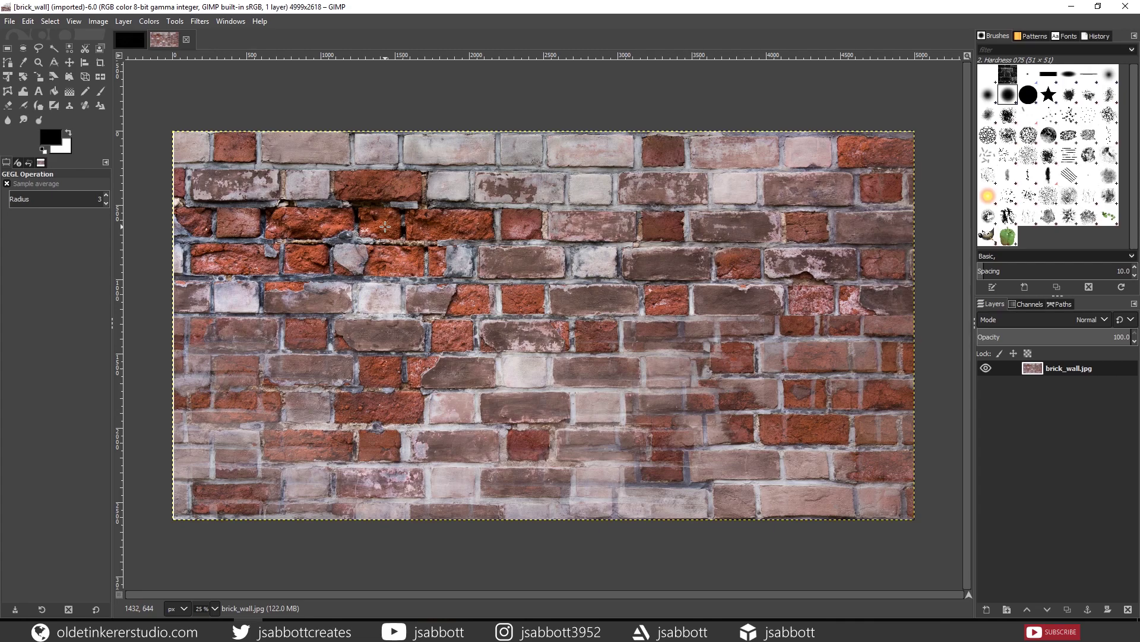
key("ctrl+a")
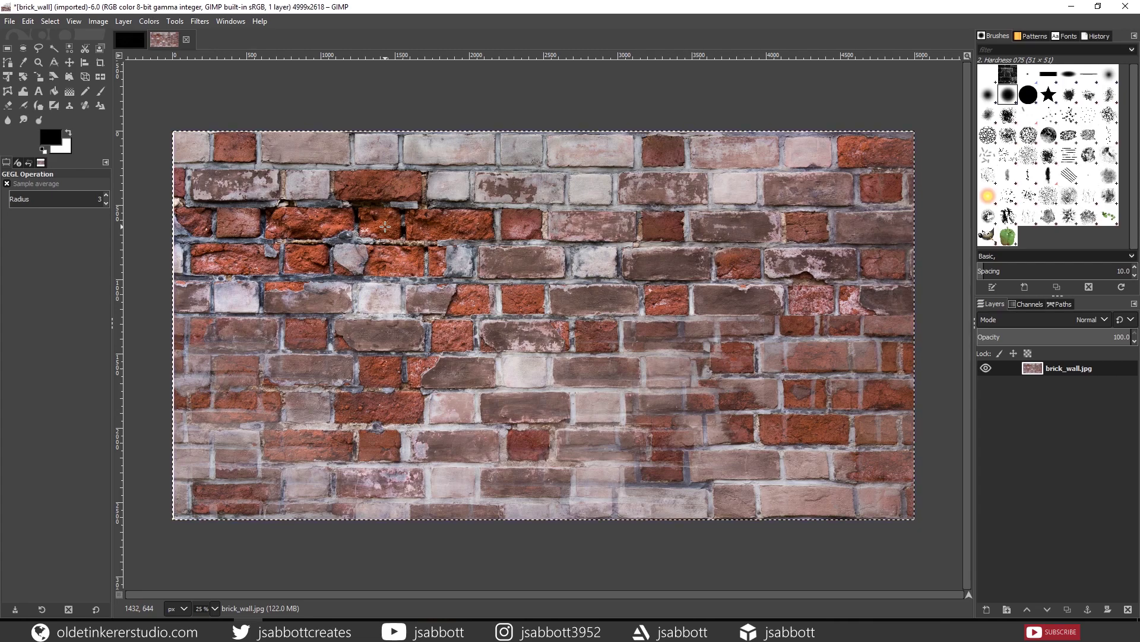
key("ctrl+c")
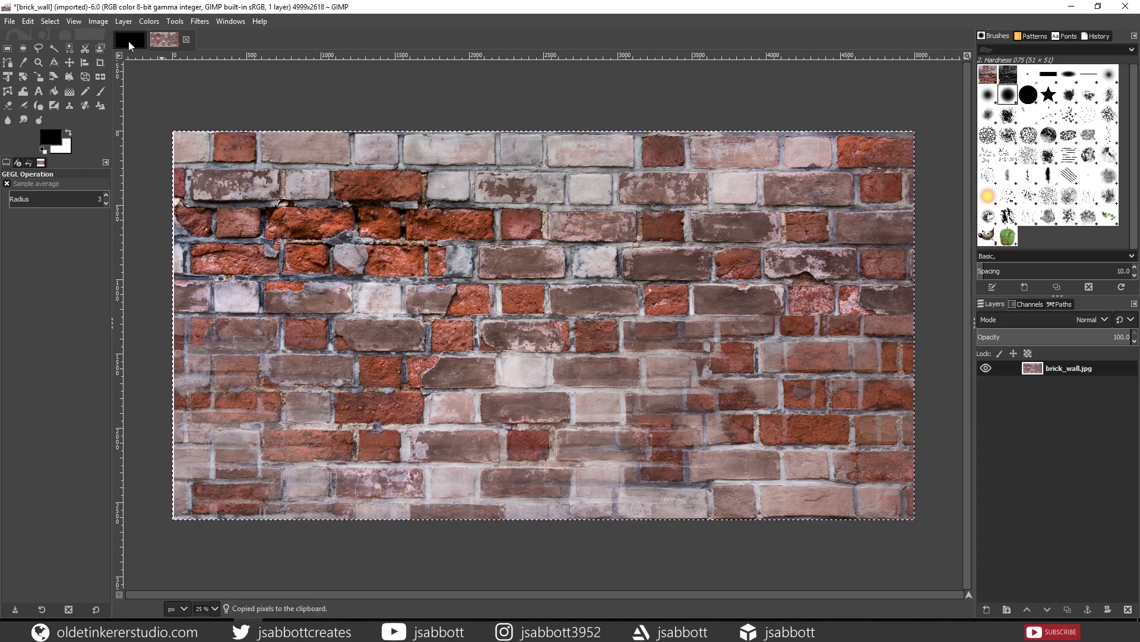
left_click(128, 41)
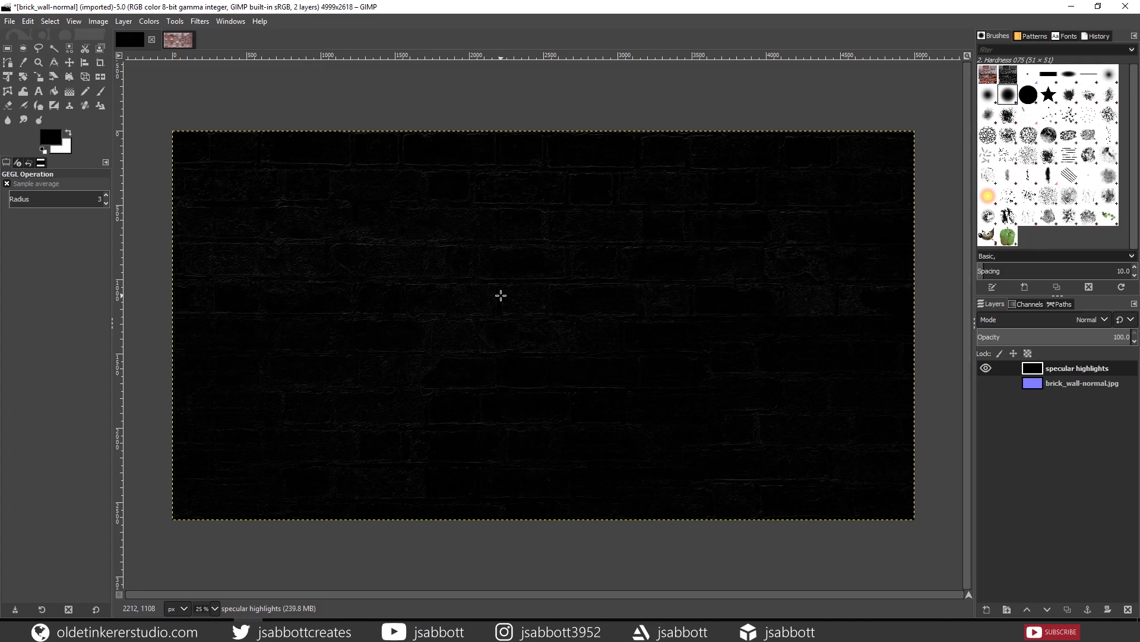
key("ctrl+v")
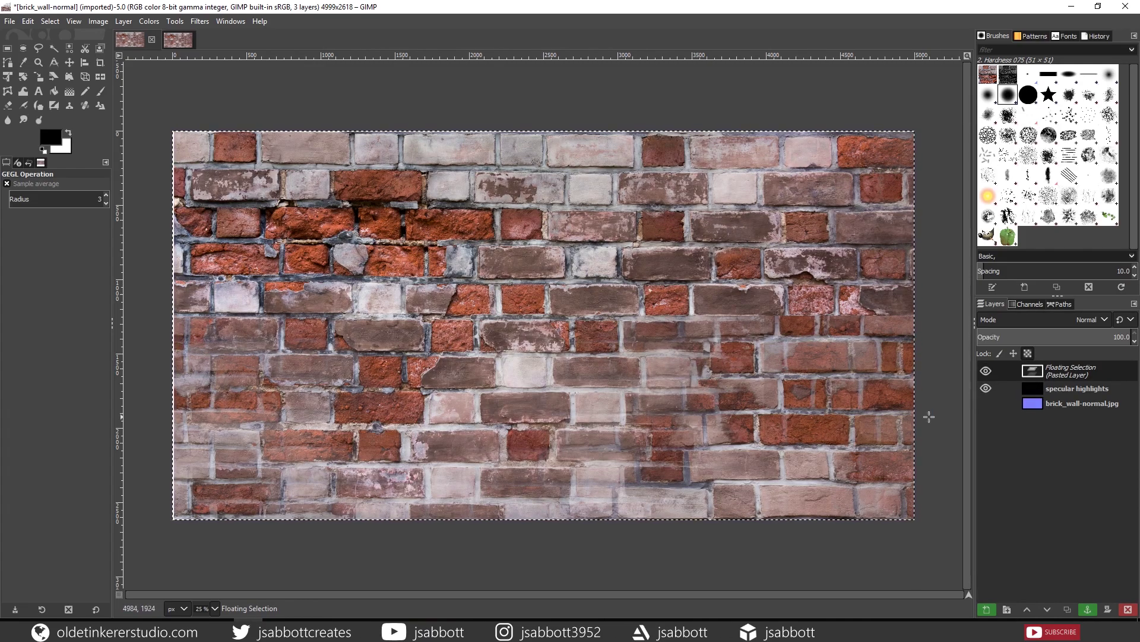
right_click(1009, 373)
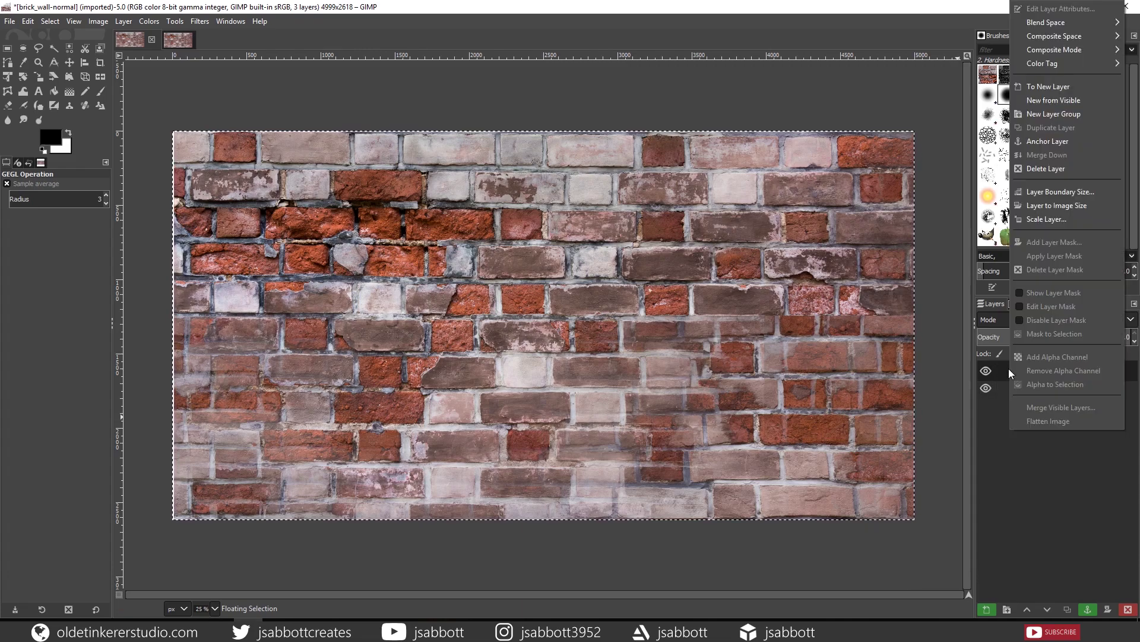
left_click(1066, 87)
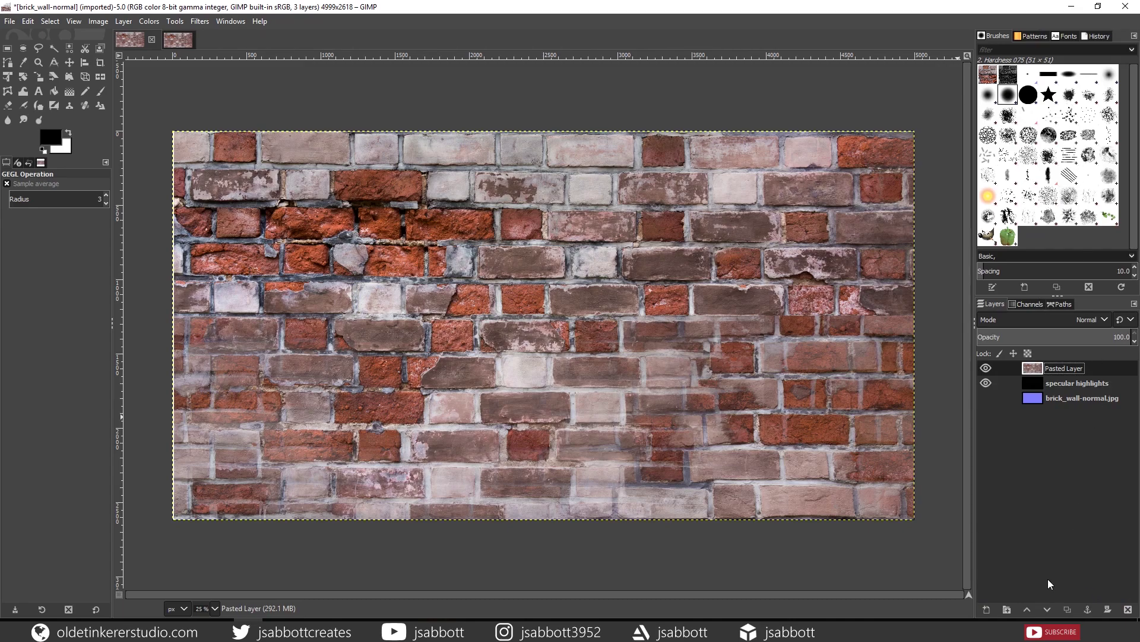
Step: Move Pasted Layer below specular highlights and set specular highlights to Screen blend mode
left_click(1048, 609)
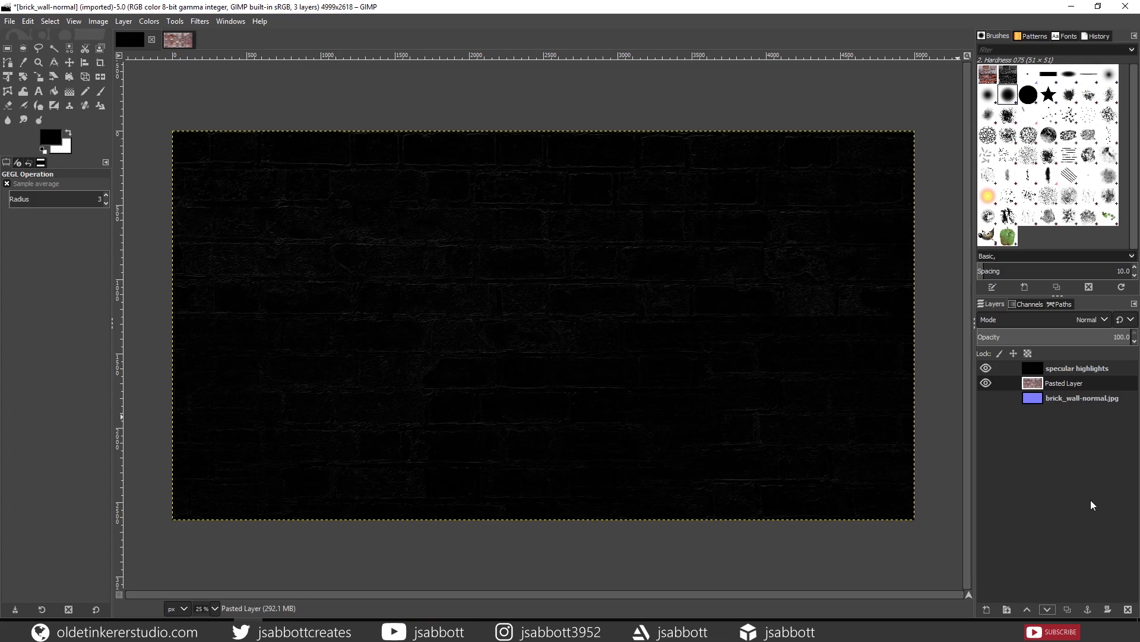
left_click(1035, 373)
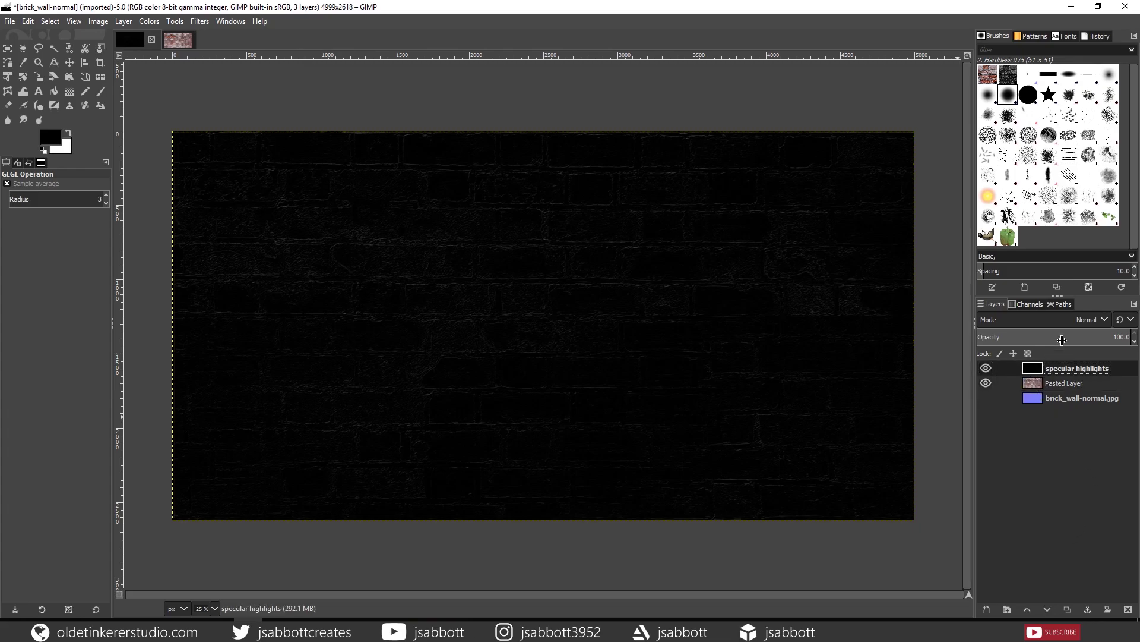
left_click(1107, 321)
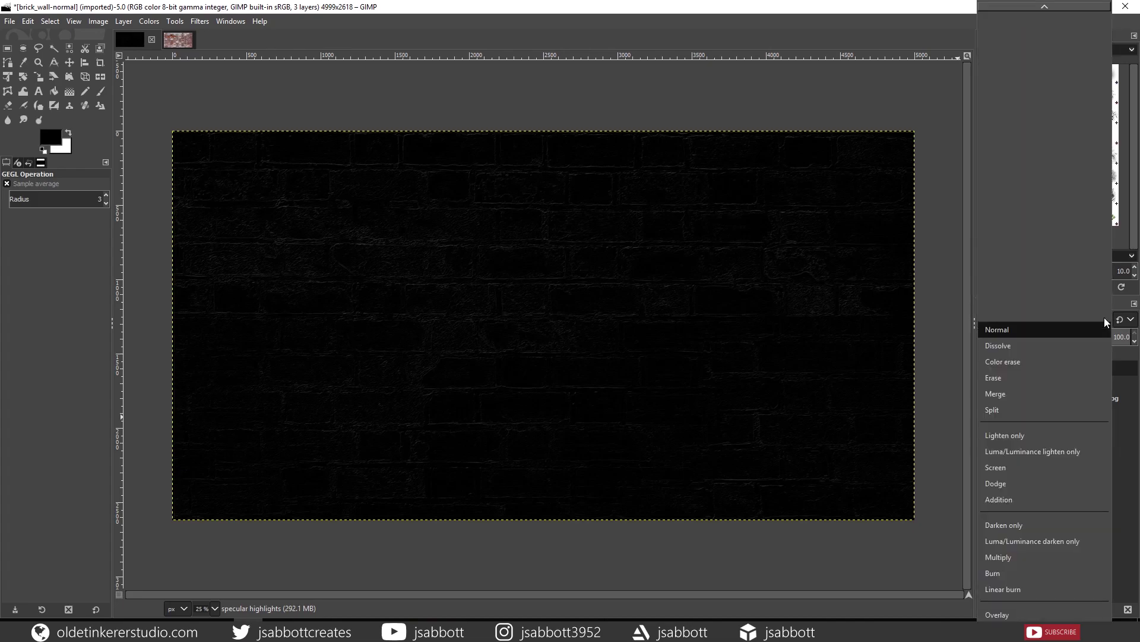
left_click(1016, 470)
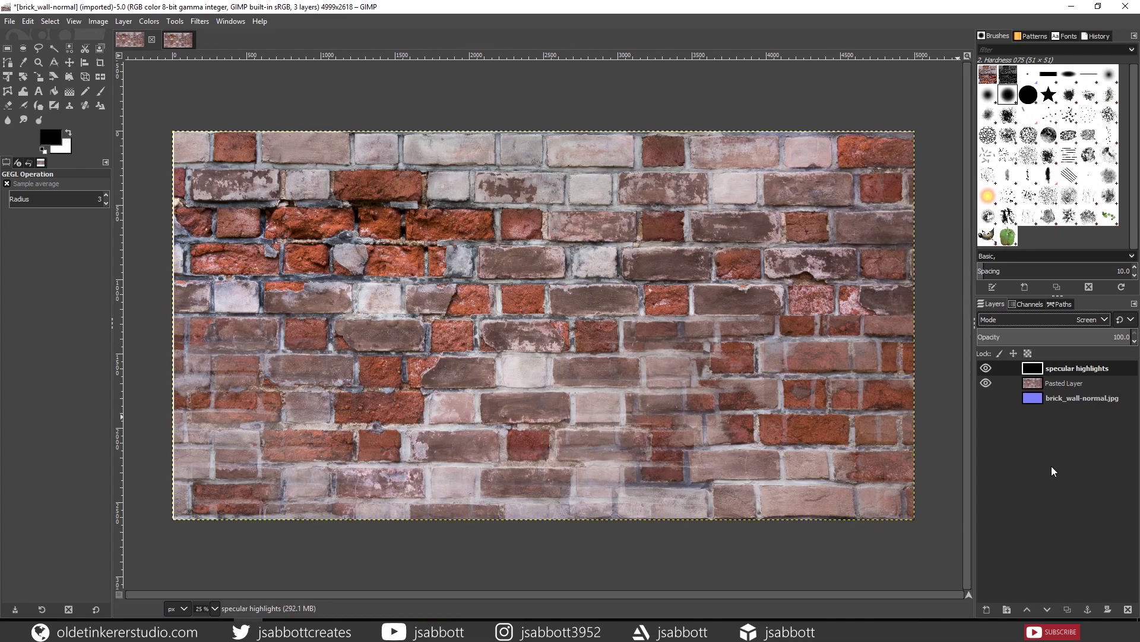
Step: Toggle specular highlights' visibility to compare, then merge it down into Pasted Layer
left_click(986, 369)
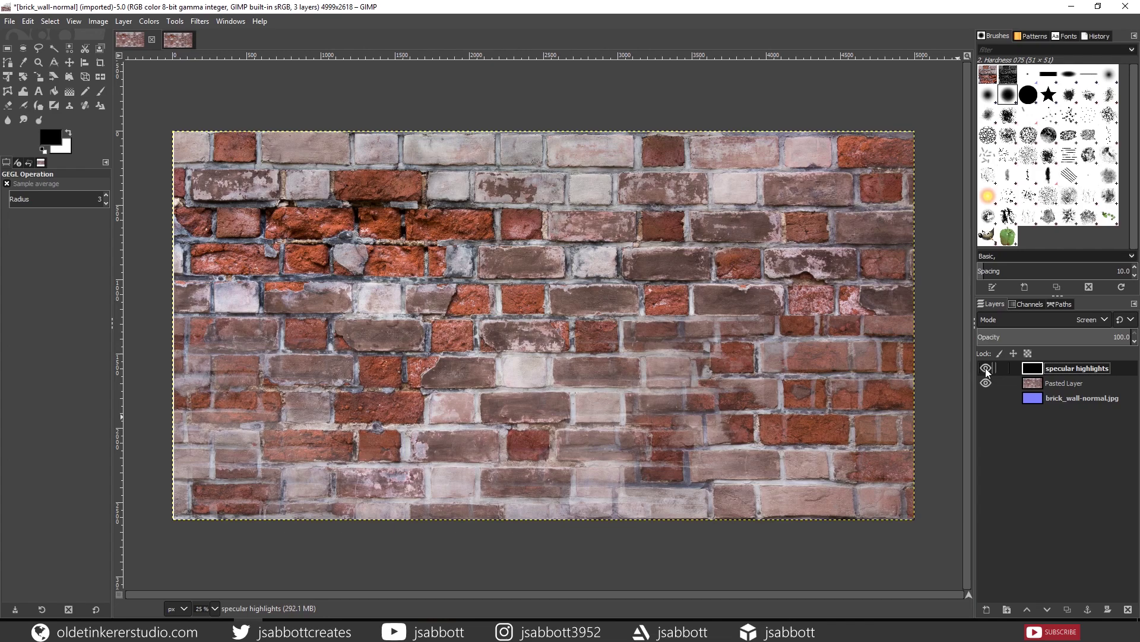
left_click(985, 368)
right_click(1007, 371)
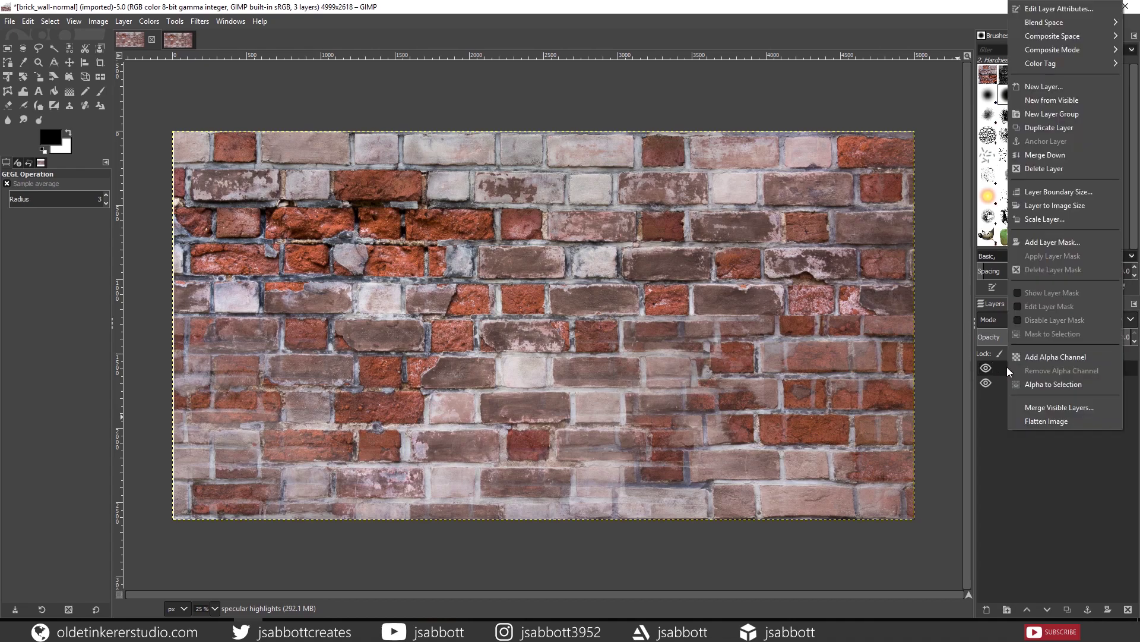
left_click(1057, 154)
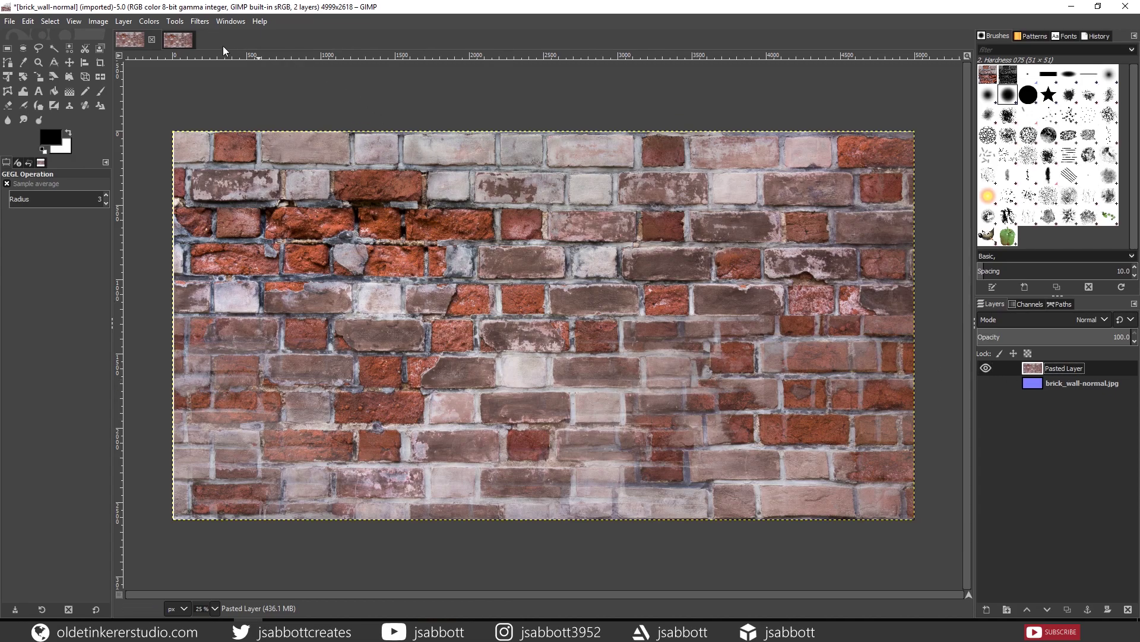
Step: Darken the Pasted Layer with Brightness-Contrast, lowering brightness to -127
left_click(149, 22)
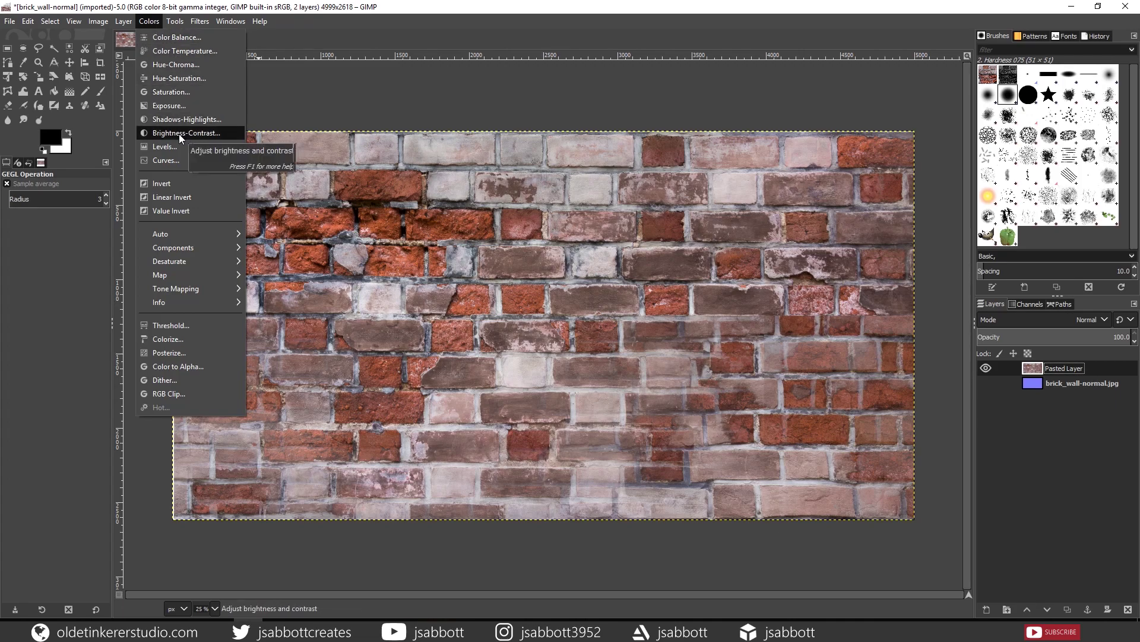
left_click(180, 136)
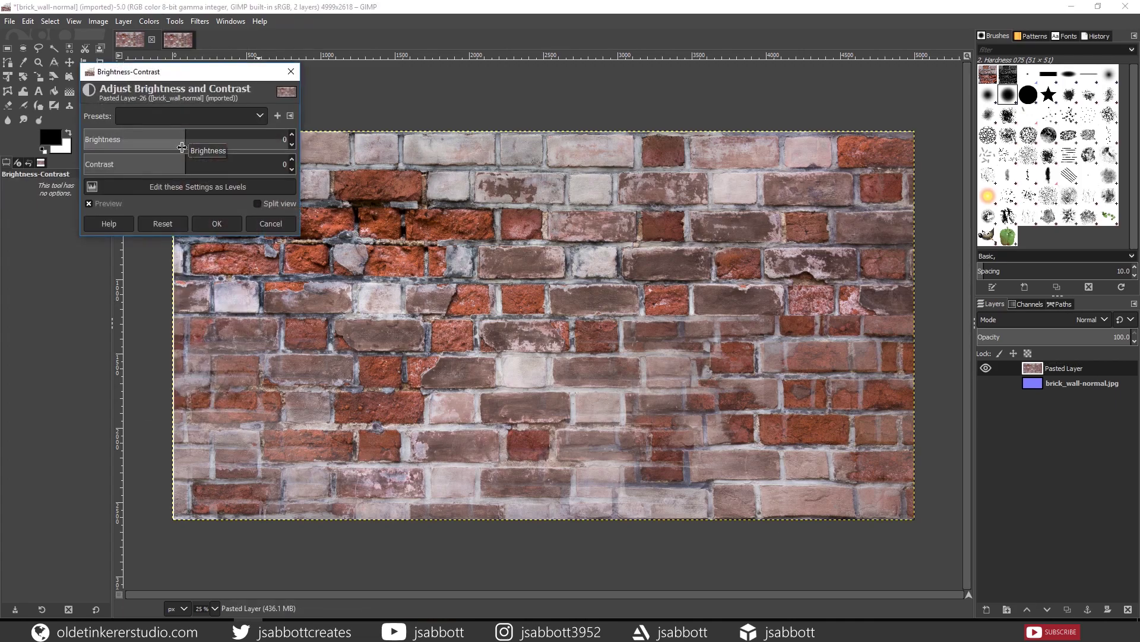
left_click_drag(184, 143, 57, 139)
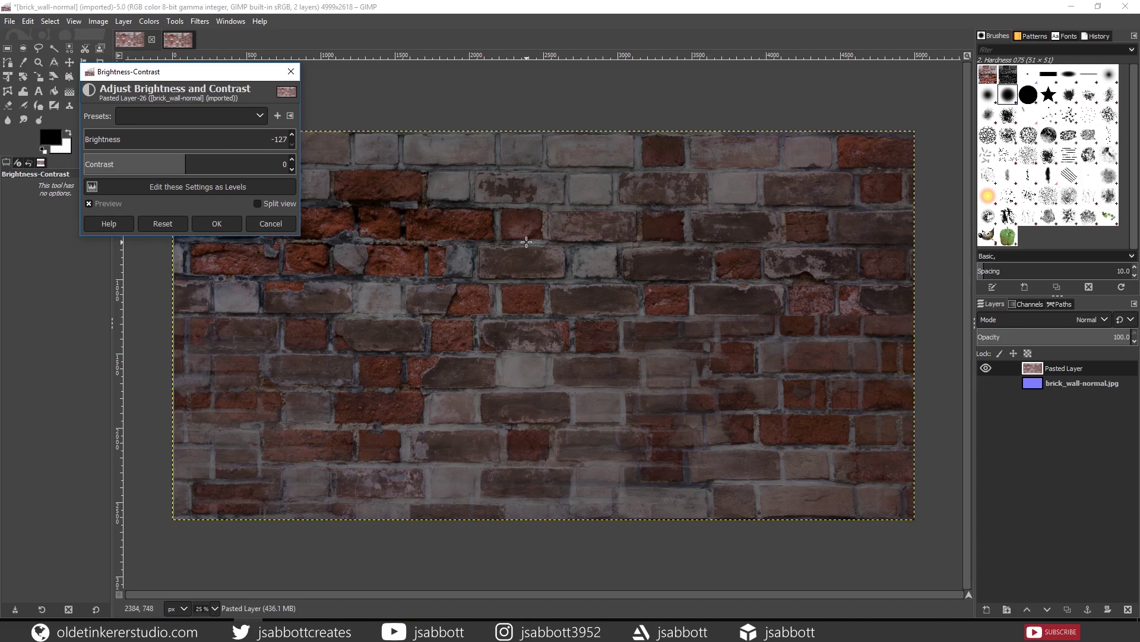
left_click(216, 224)
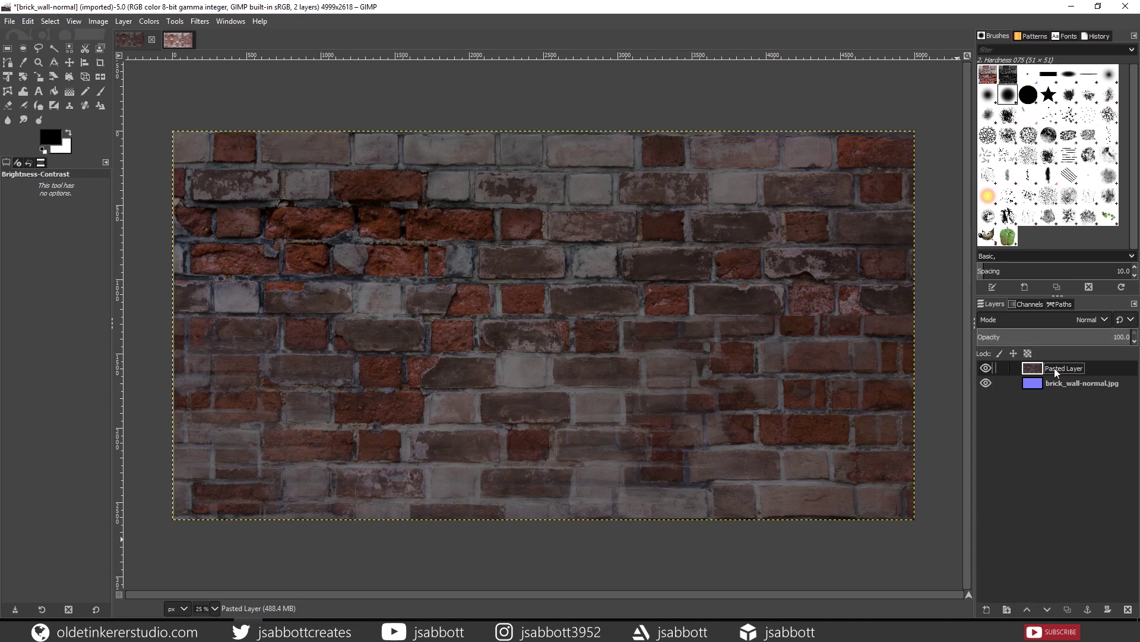
Step: Merge the darkened Pasted Layer down into brick_wall-normal.jpg
right_click(1006, 369)
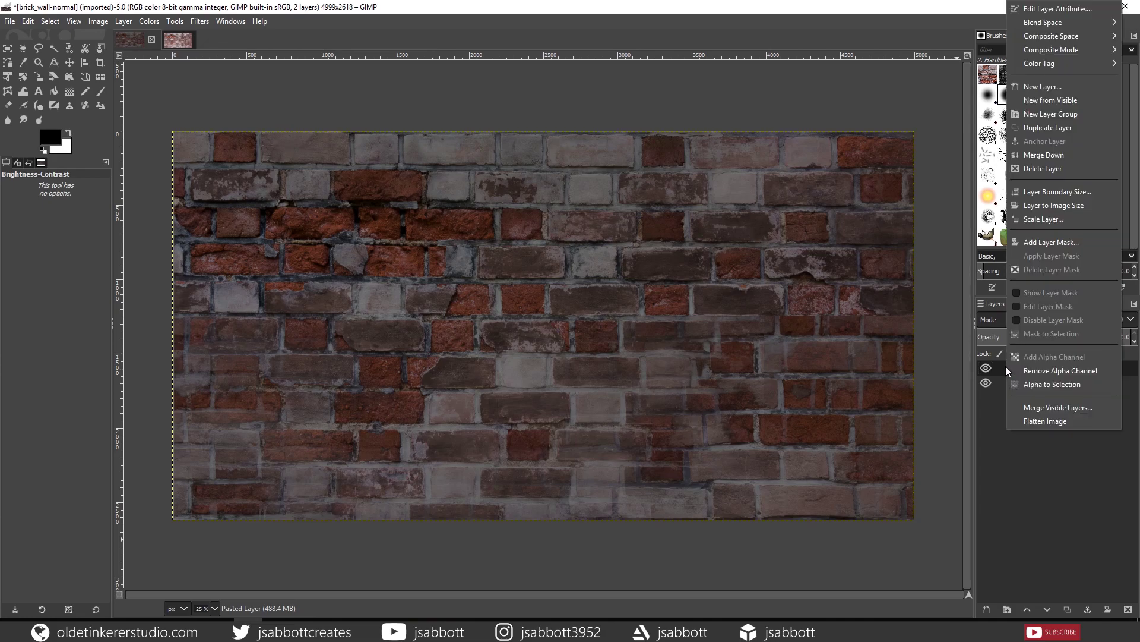
left_click(1044, 155)
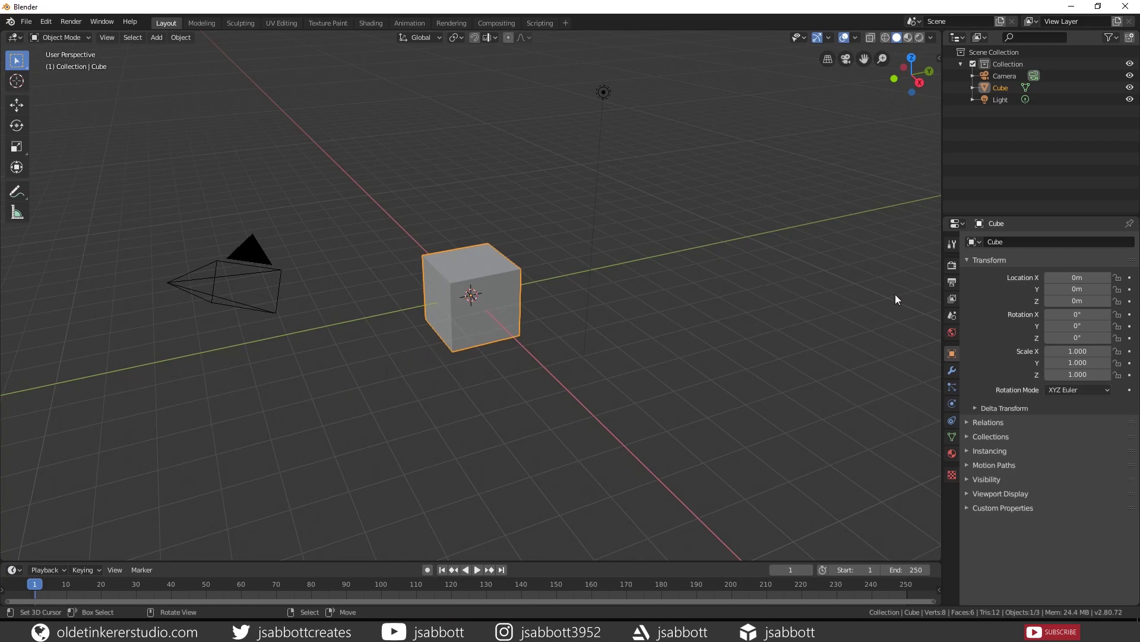
Step: In Render Properties, choose Cycles as the render engine and GPU Compute as the device
left_click(952, 265)
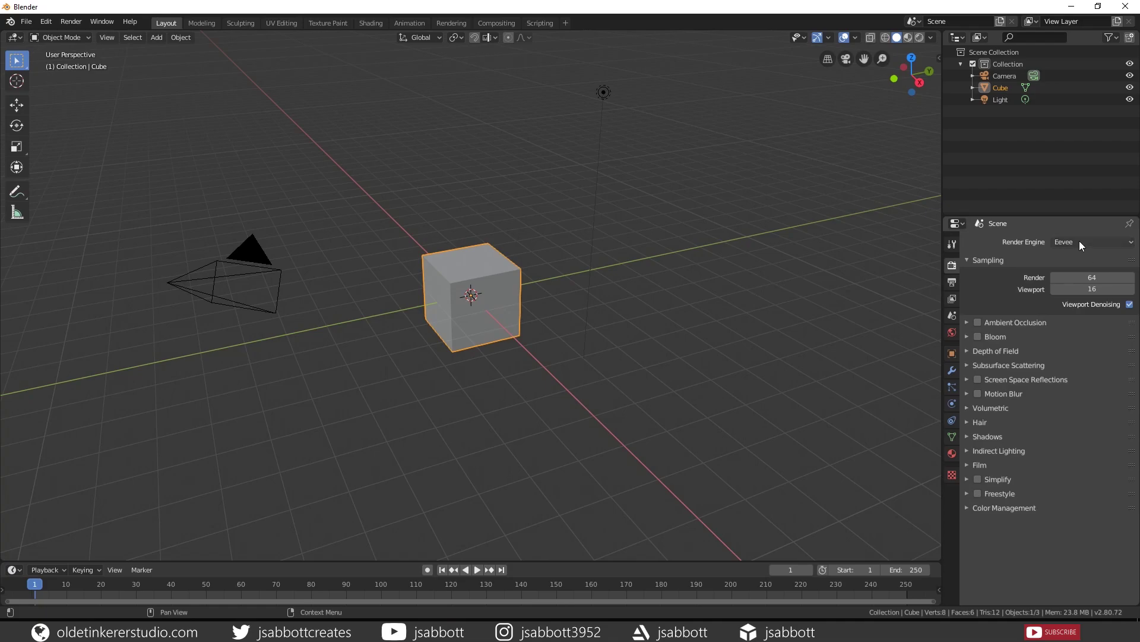
left_click(1080, 244)
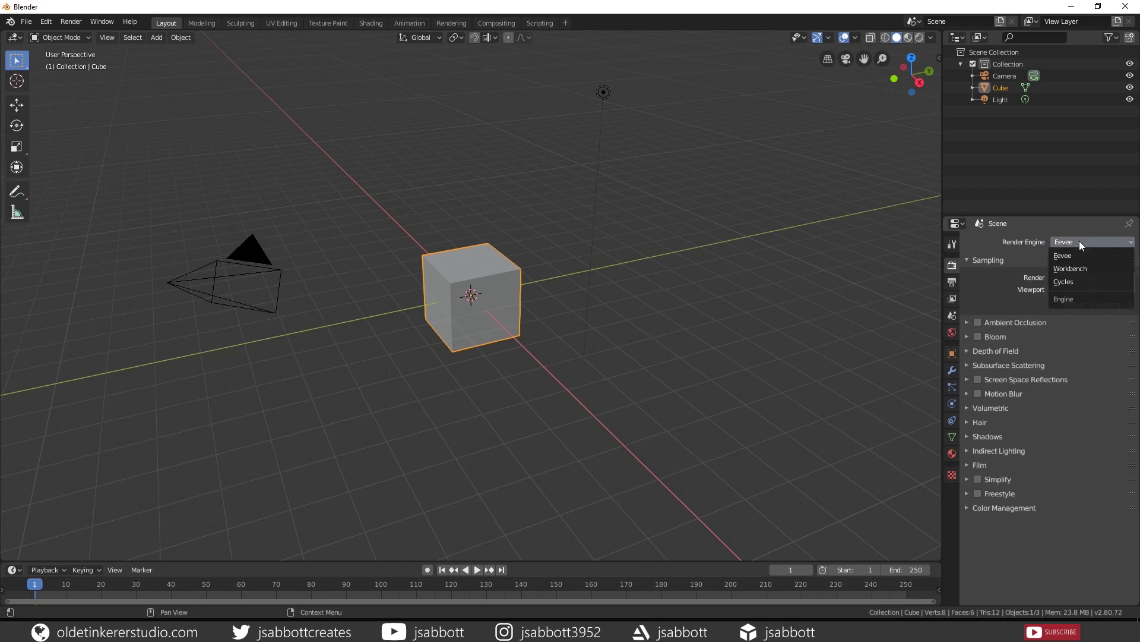
left_click(1076, 283)
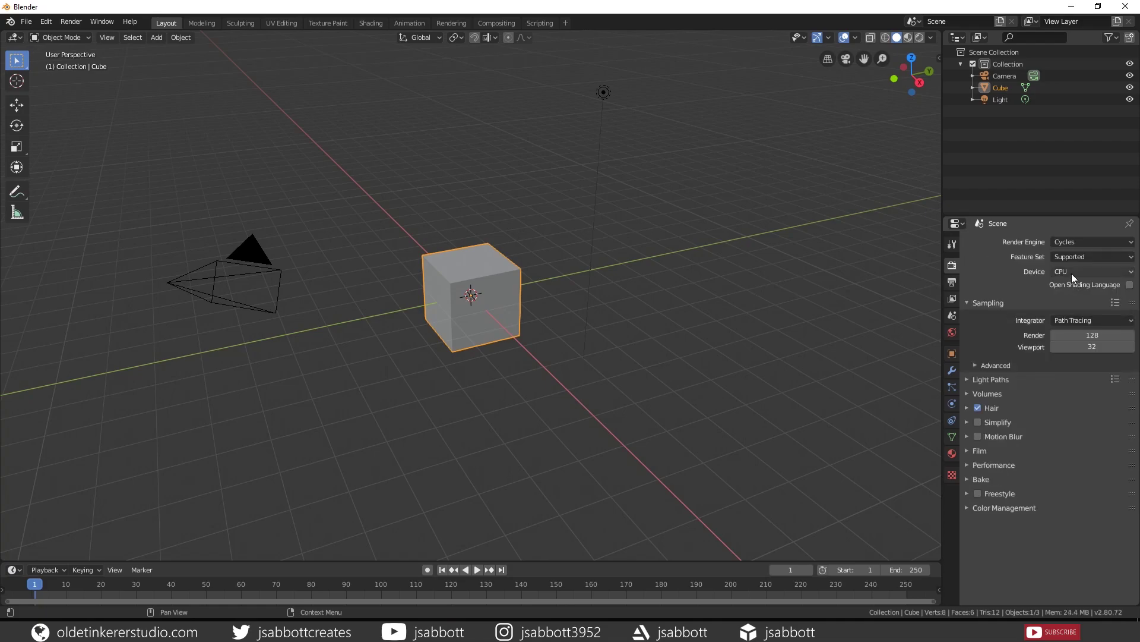
left_click(1074, 274)
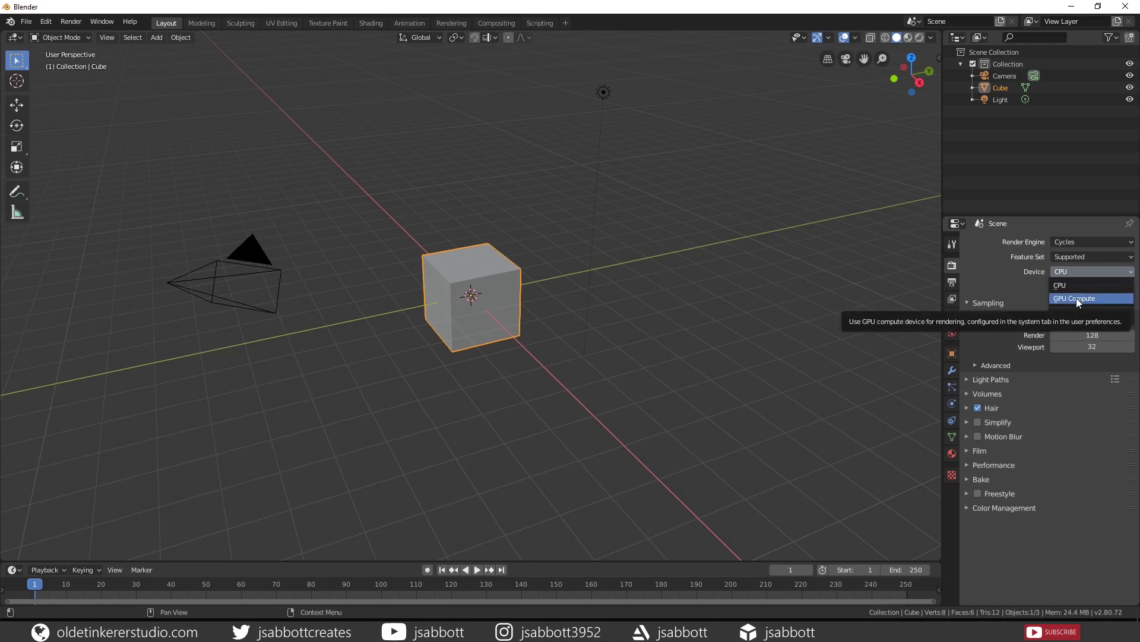
left_click(1078, 299)
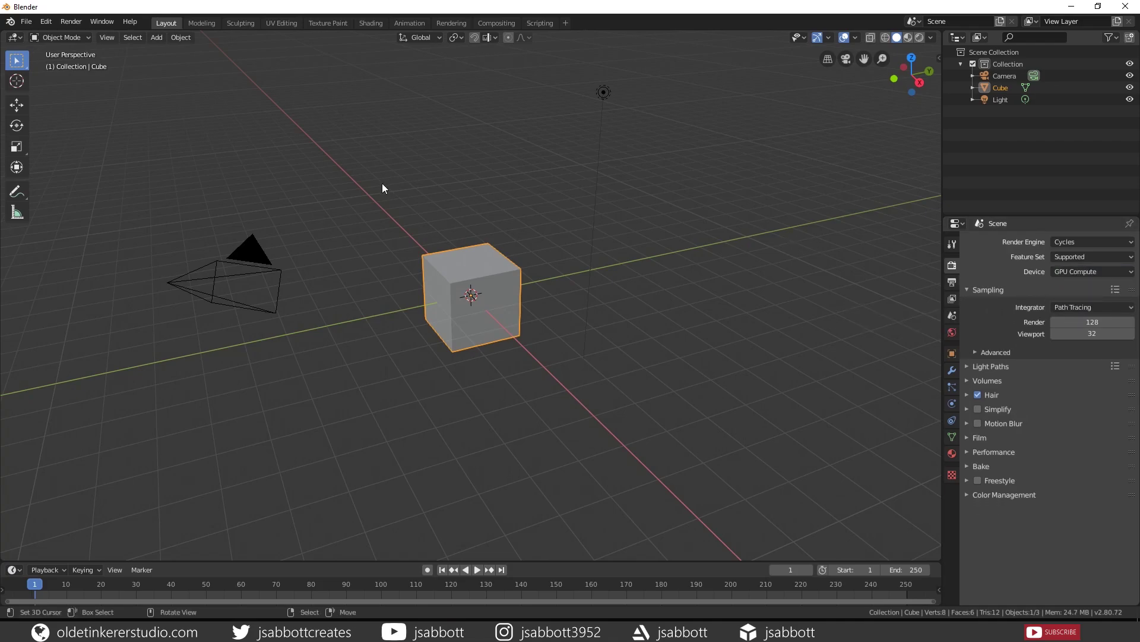
Step: In the Shading workspace, add Texture Coordinate, Mapping and Image Texture nodes to the Principled BSDF with Ctrl+T
left_click(369, 24)
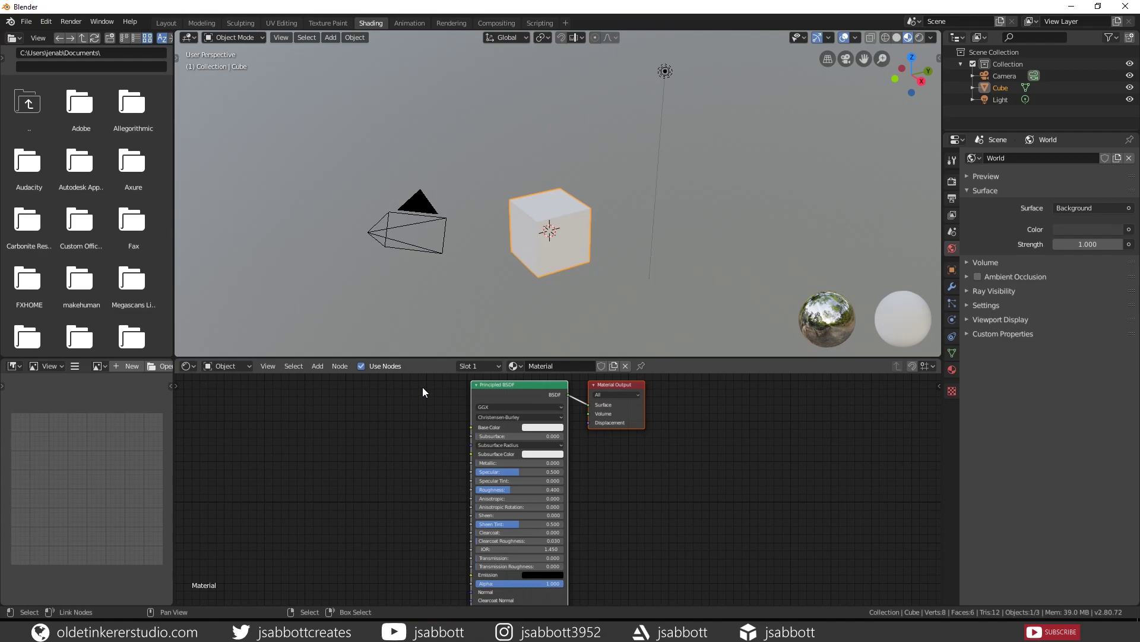
left_click(543, 384)
key("ctrl+t")
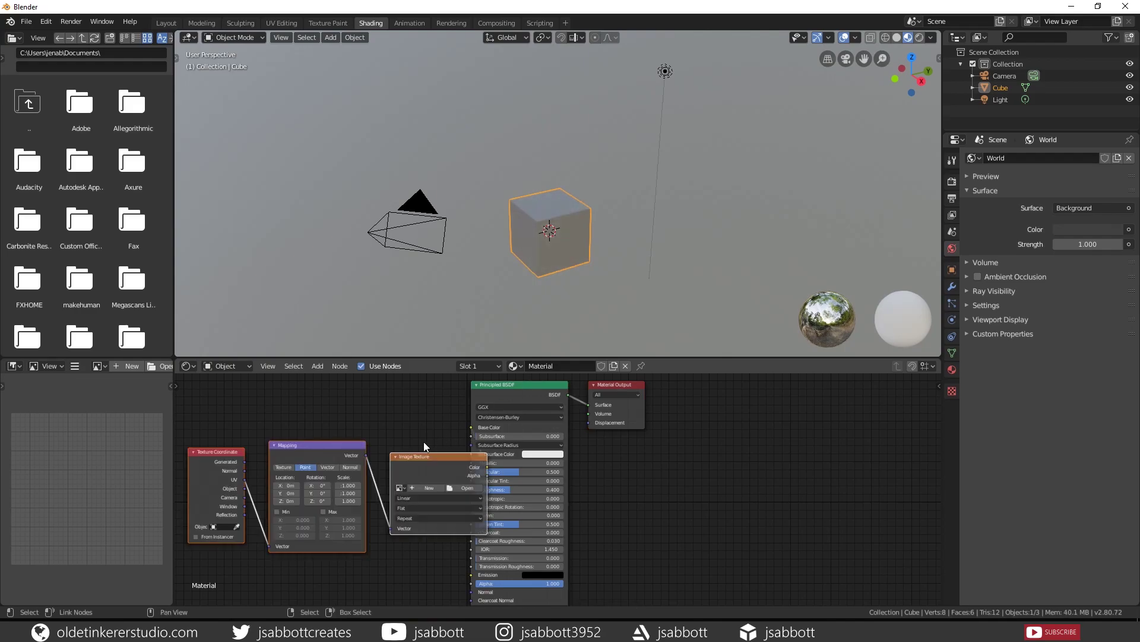
Step: Reposition the new texture nodes and enlarge the node editor so the whole chain is visible
key("g")
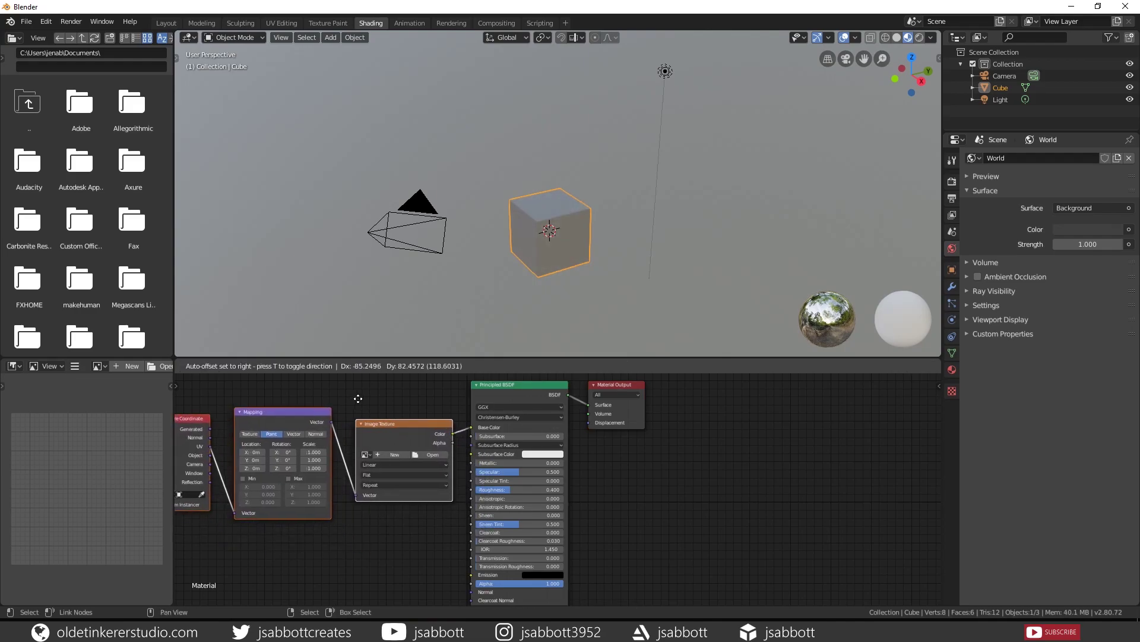
left_click(358, 398)
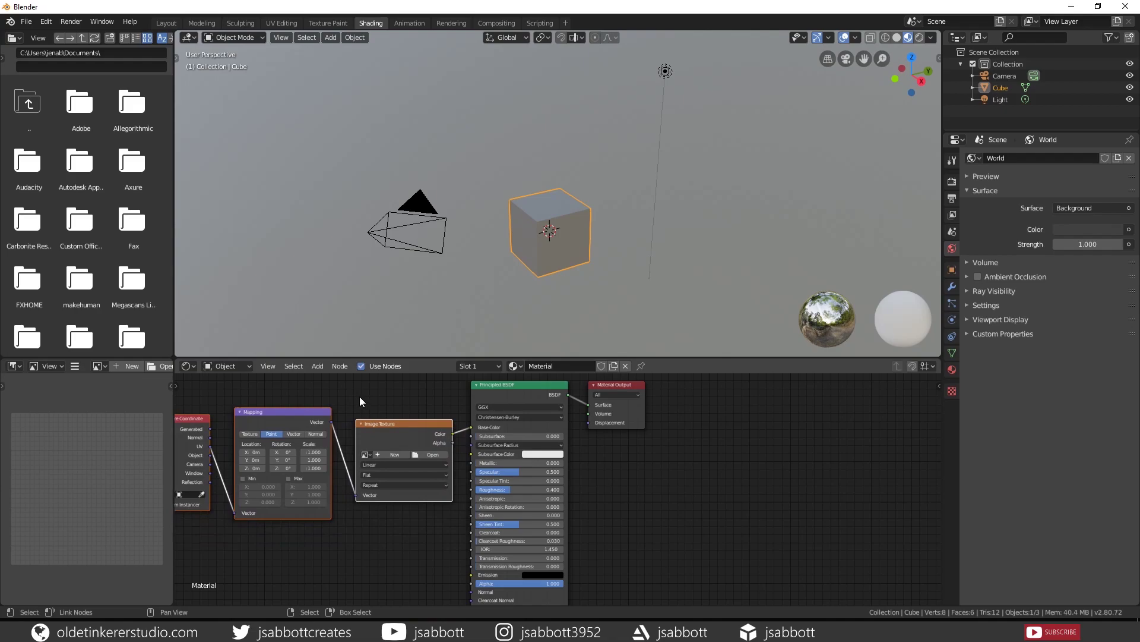
left_click_drag(355, 397, 465, 401)
left_click_drag(657, 356, 657, 218)
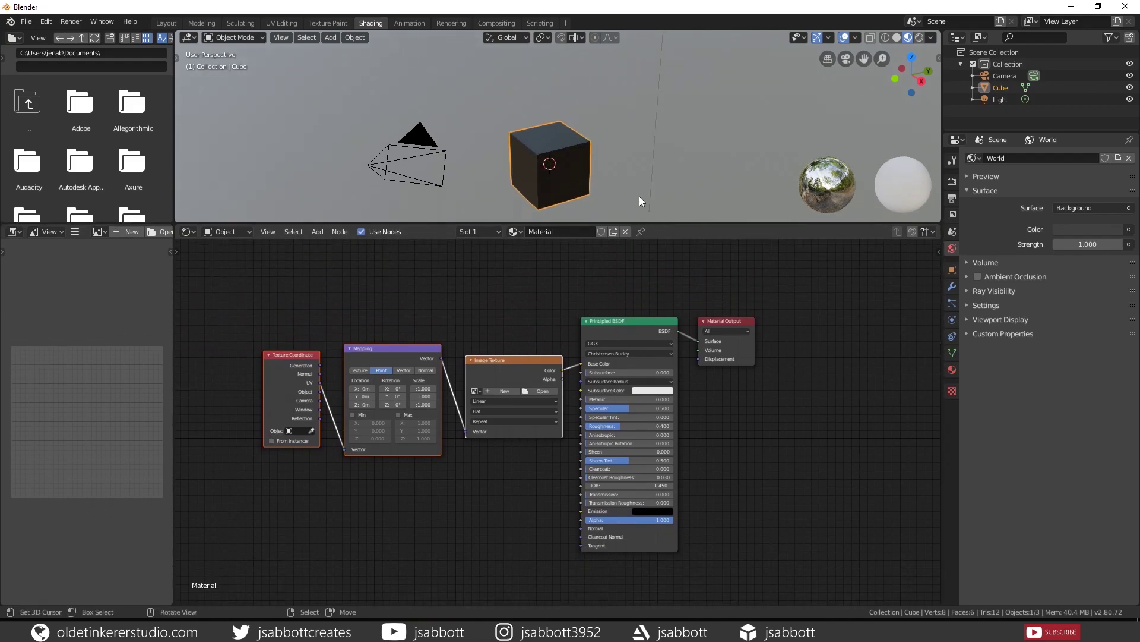
Step: Load brick_wall.jpg into the Image Texture node and set Mapping Scale X, Y and Z to 2
left_click(544, 390)
double_click(525, 401)
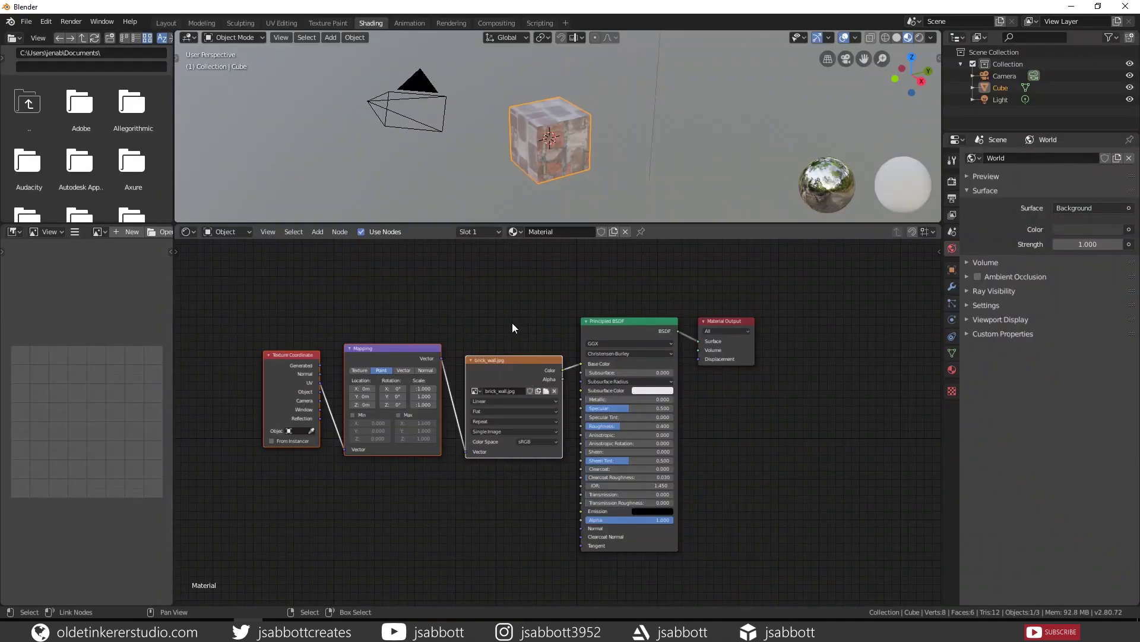
double_click(424, 388)
type("1.0")
key("Tab")
type("2")
key("Tab")
type("2")
key("Tab")
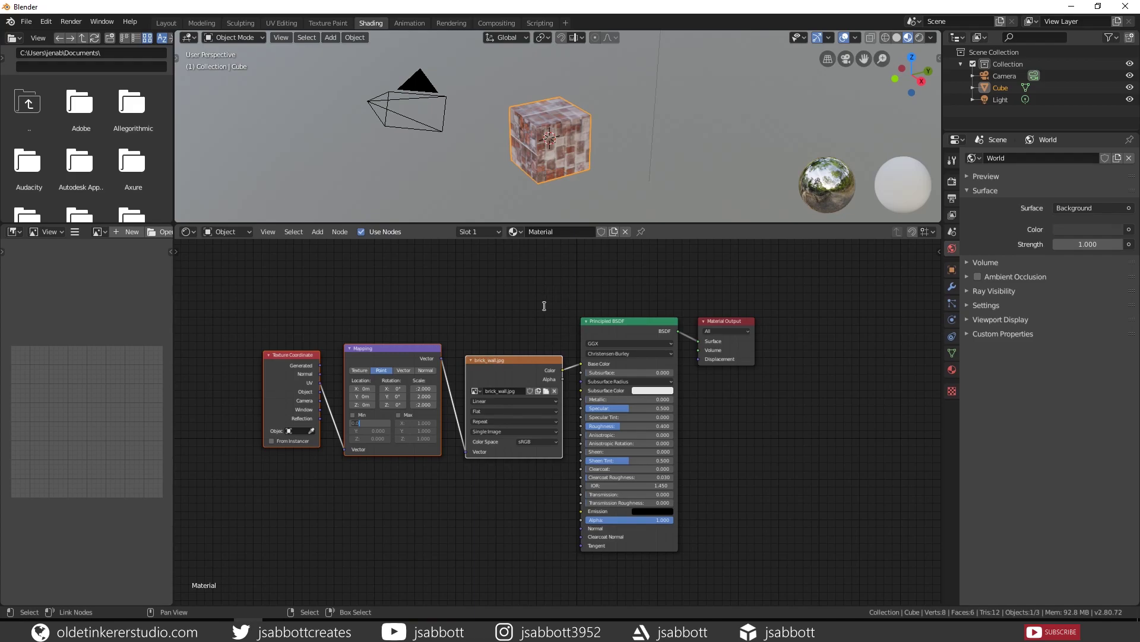
key("Return")
left_click_drag(731, 475, 736, 404)
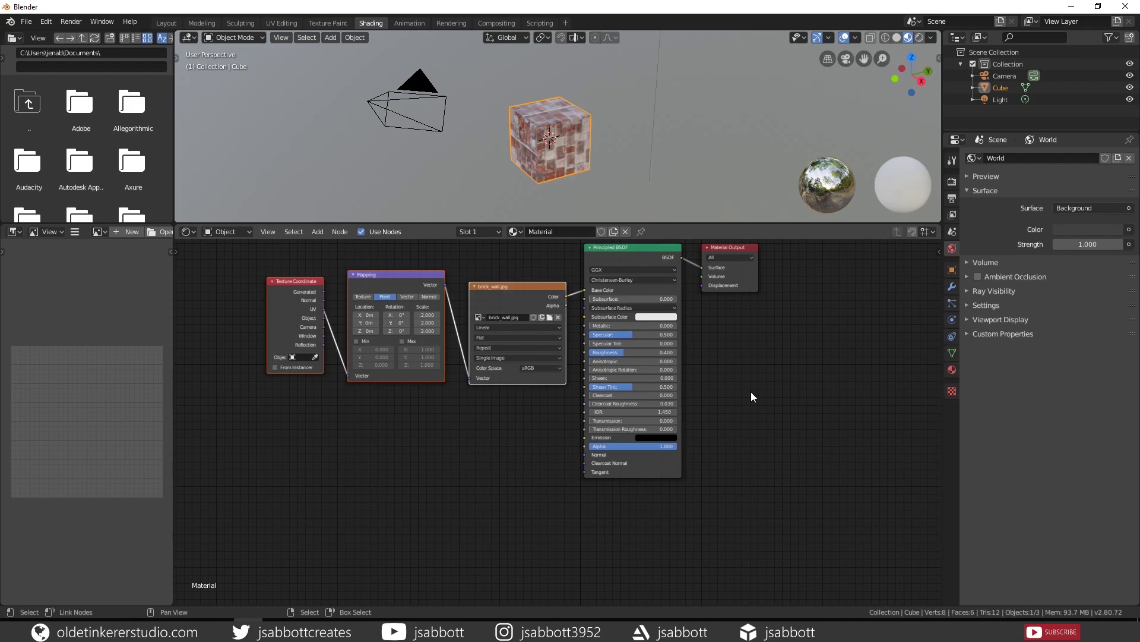
Step: Duplicate the brick_wall.jpg texture node below the original and set its Color Space to Non-Color
left_click(508, 286)
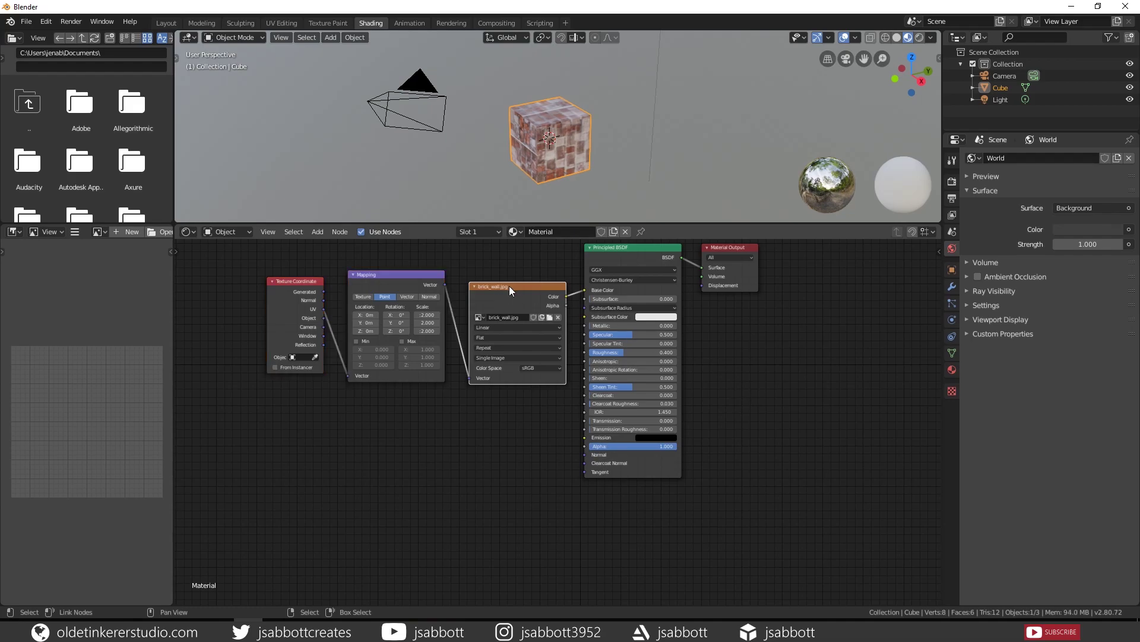
key("shift+d")
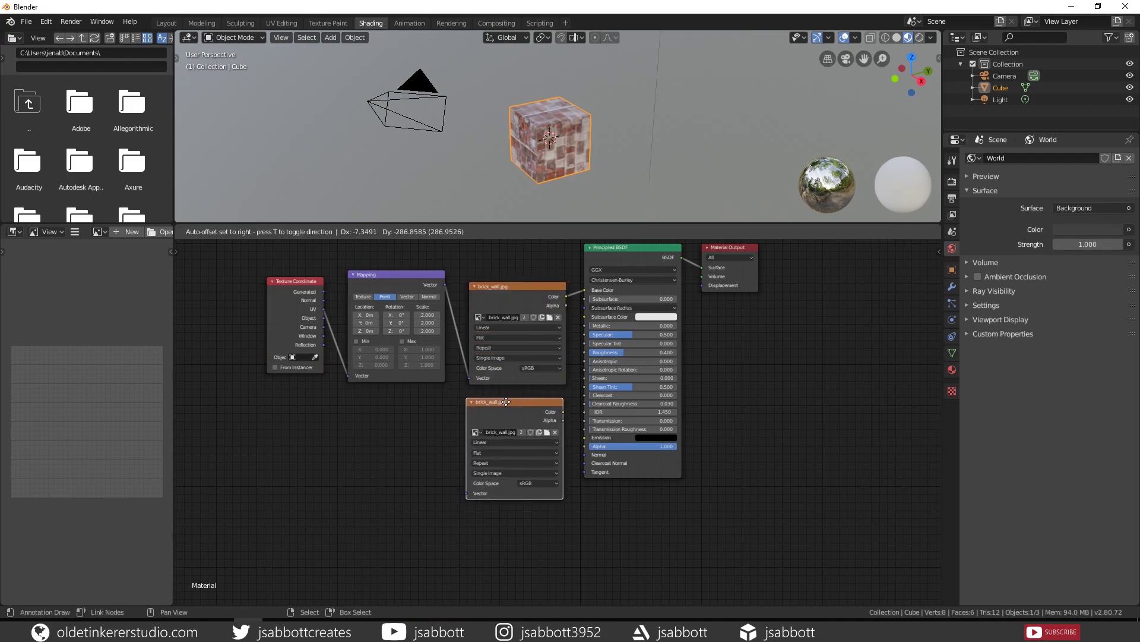
left_click(506, 401)
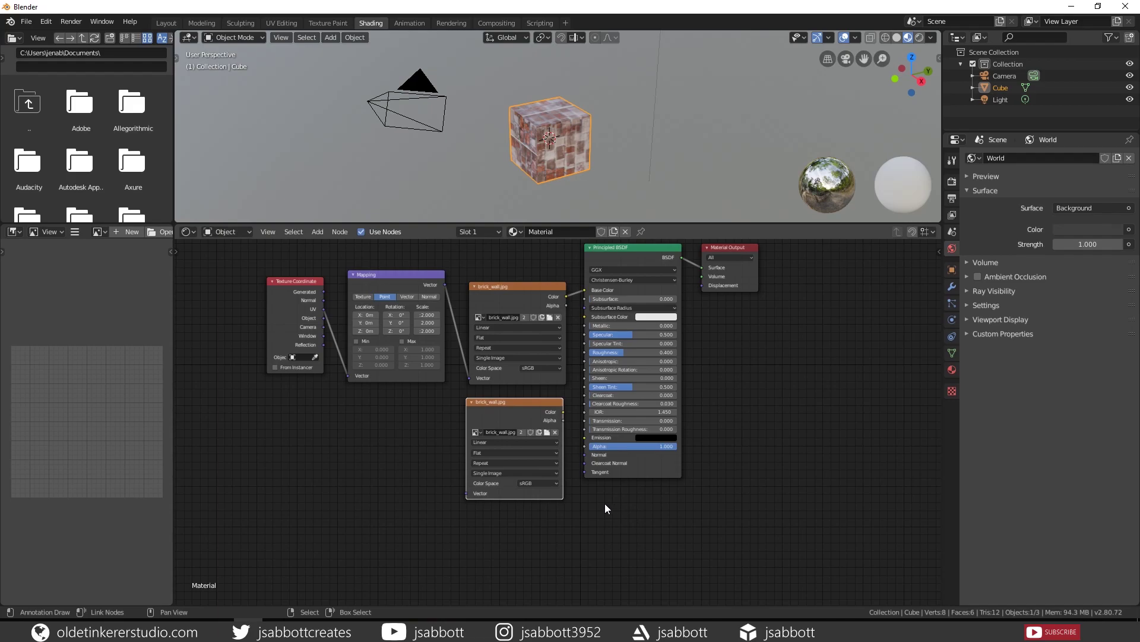
left_click(558, 483)
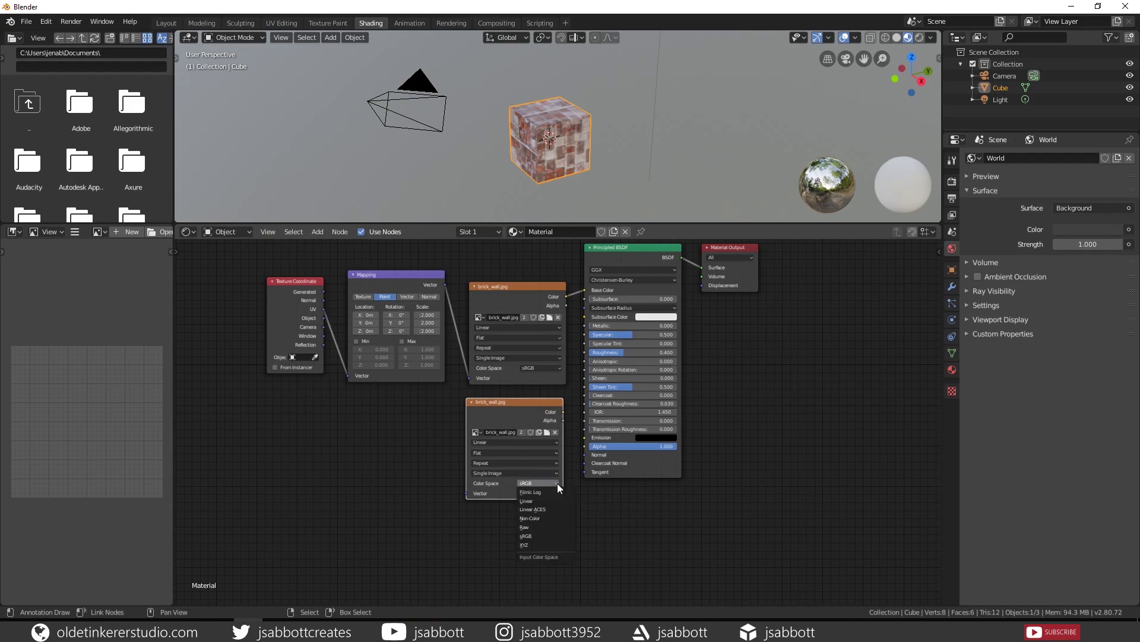
left_click(557, 518)
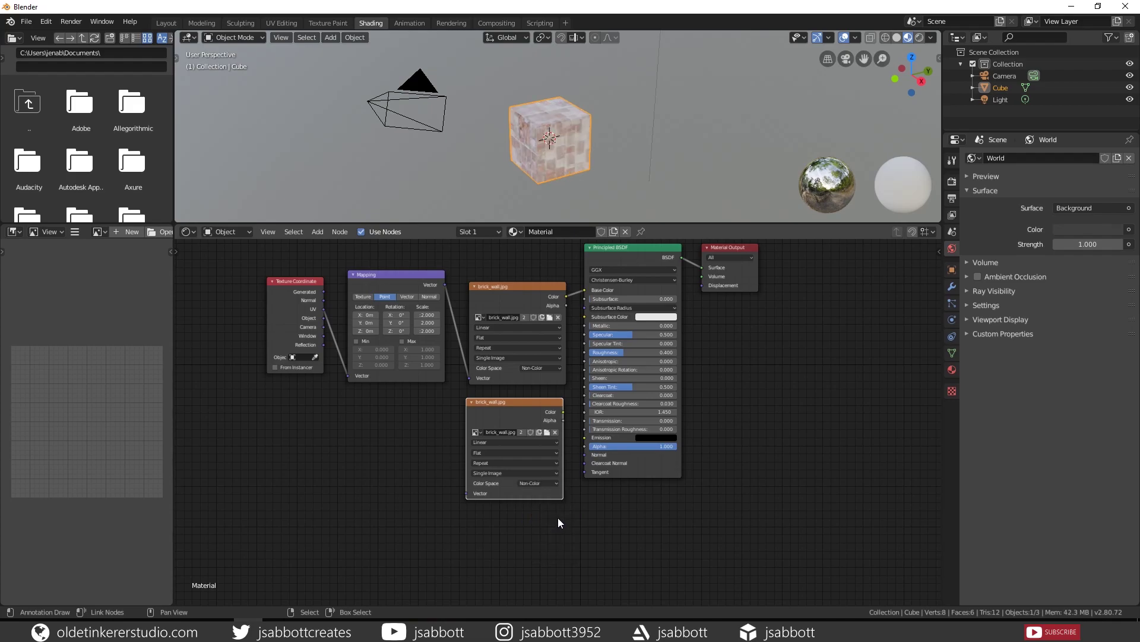
Step: Load brick_wall-spec.jpg into the copy and link its Color to the Principled BSDF Specular
left_click(547, 432)
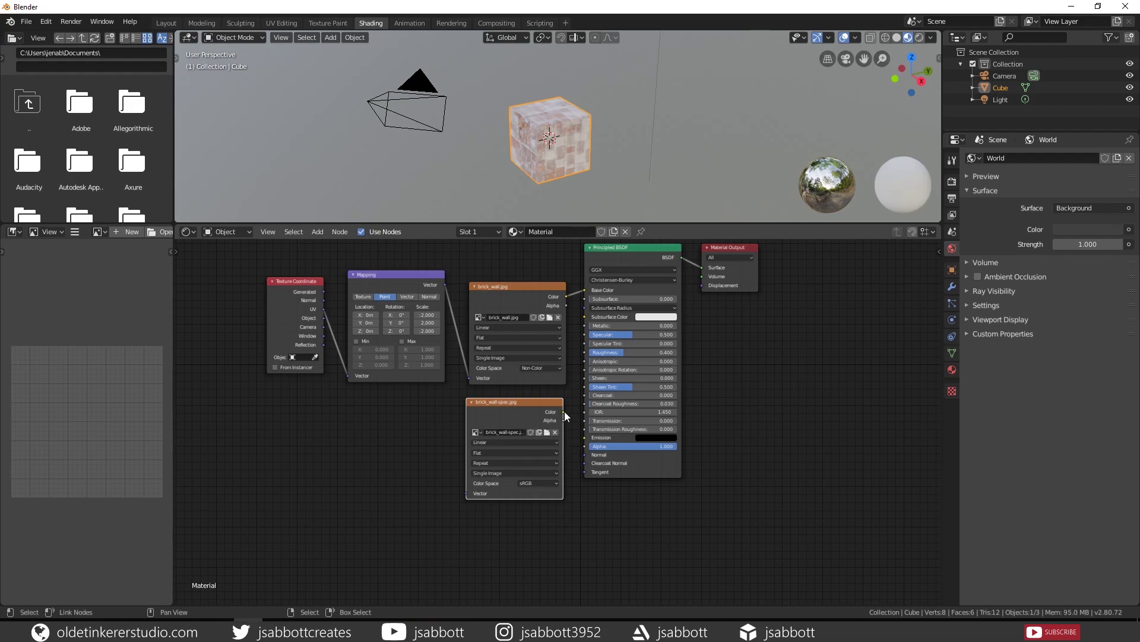
left_click_drag(564, 412, 584, 334)
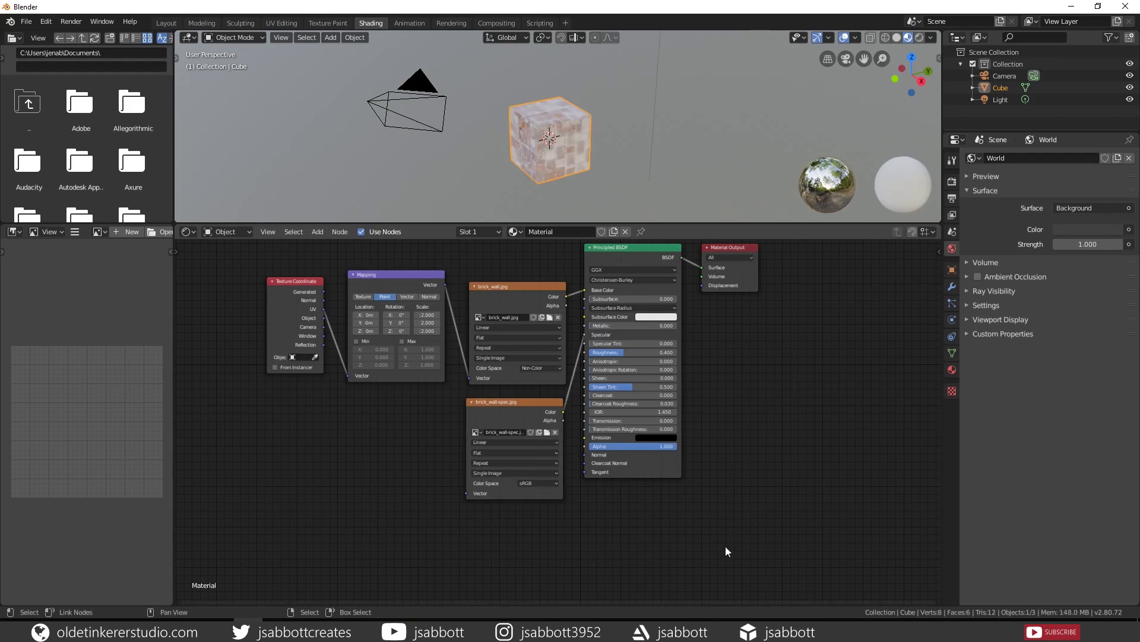
left_click_drag(725, 552, 726, 443)
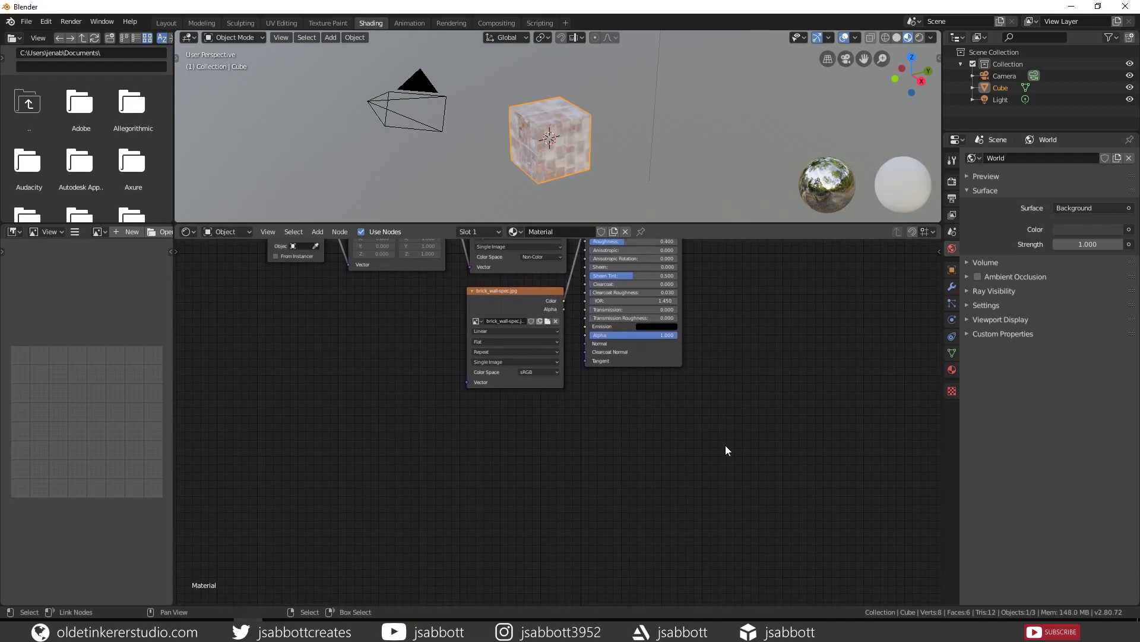
Step: Duplicate the spec texture node and load brick_wall-normal.jpg into the copy
left_click(528, 293)
key("ctrl")
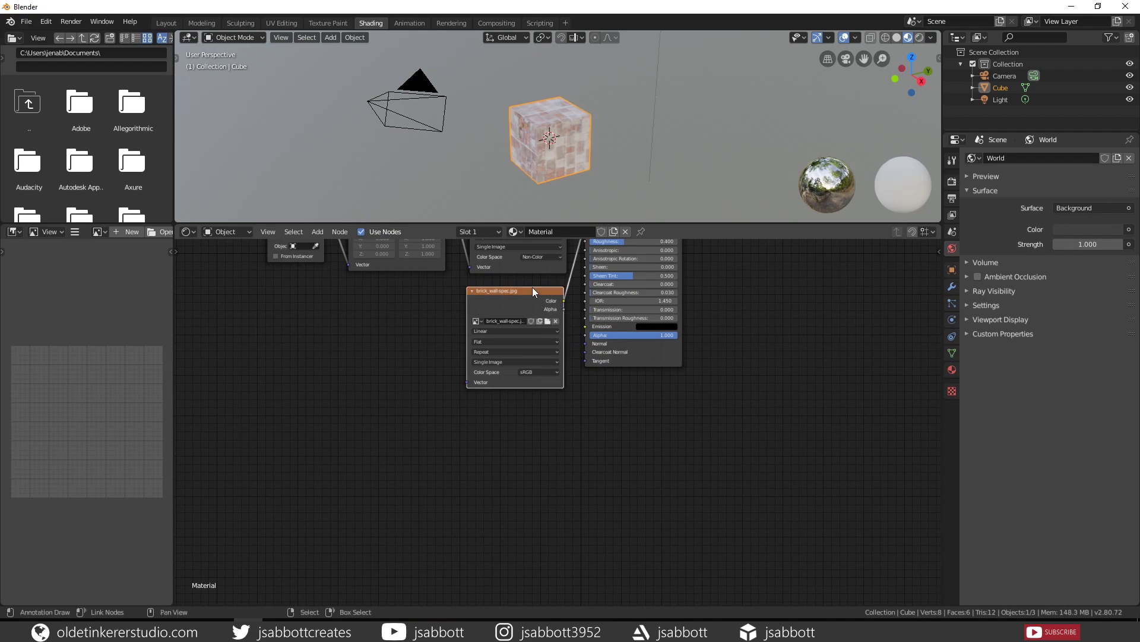
key("shift+d")
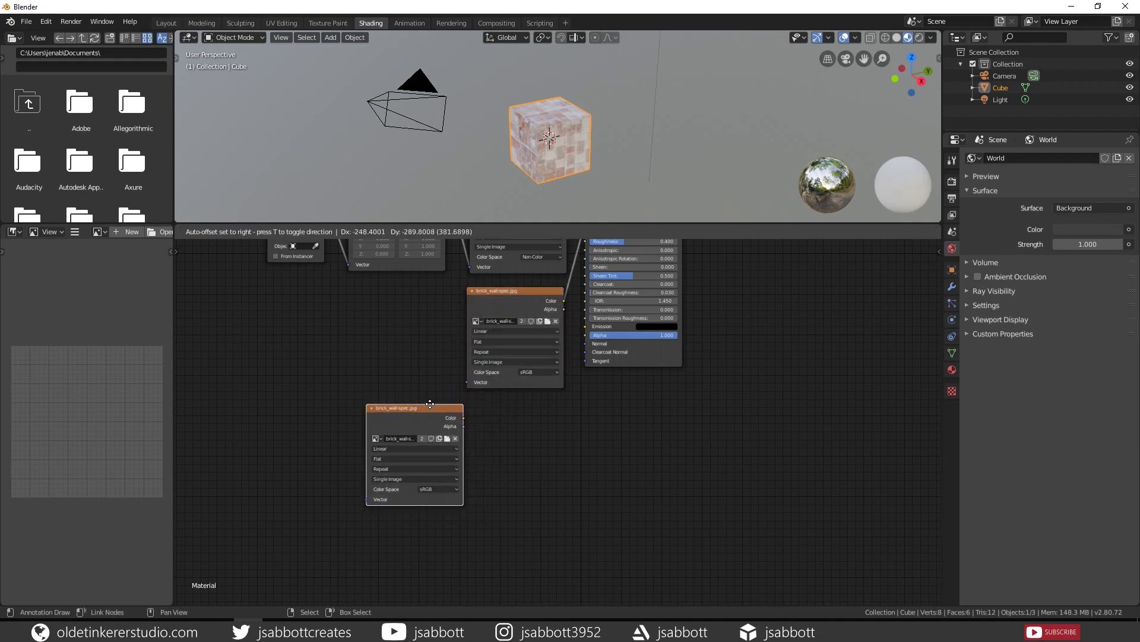
left_click(425, 411)
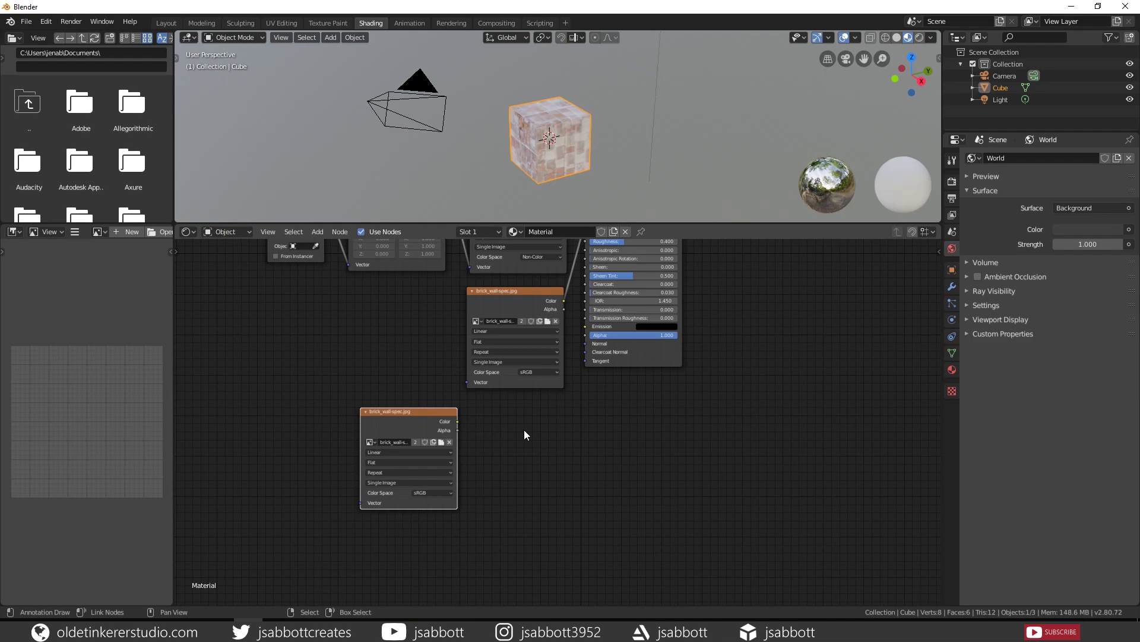
left_click(442, 443)
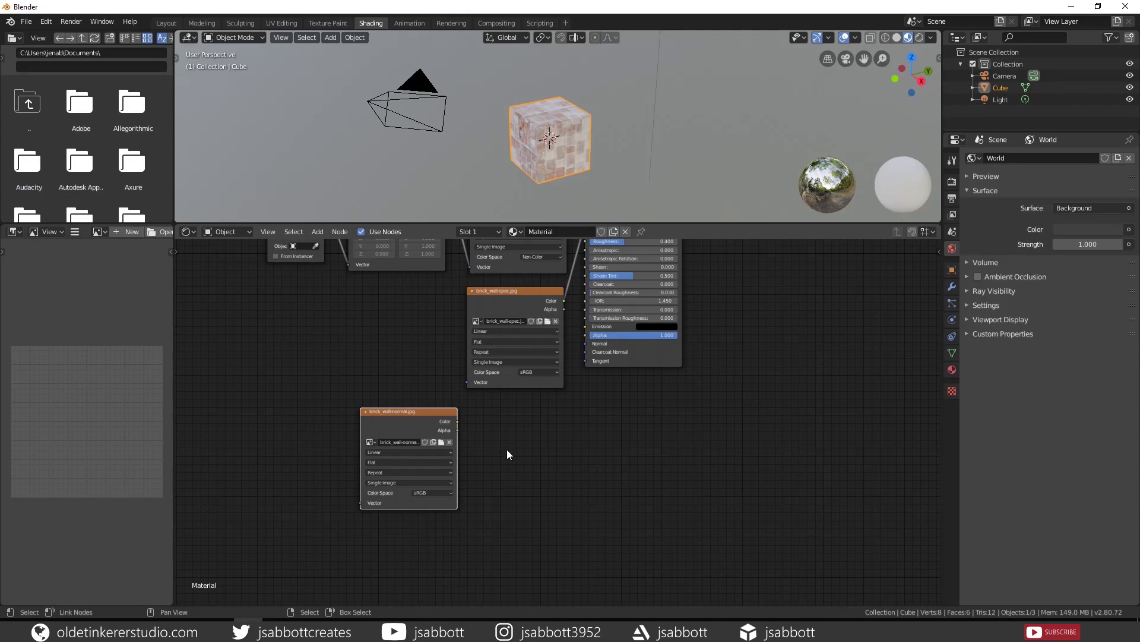
Step: Add a Normal Map node fed by the normal texture's Color and linked to the BSDF Normal
key("shift+a")
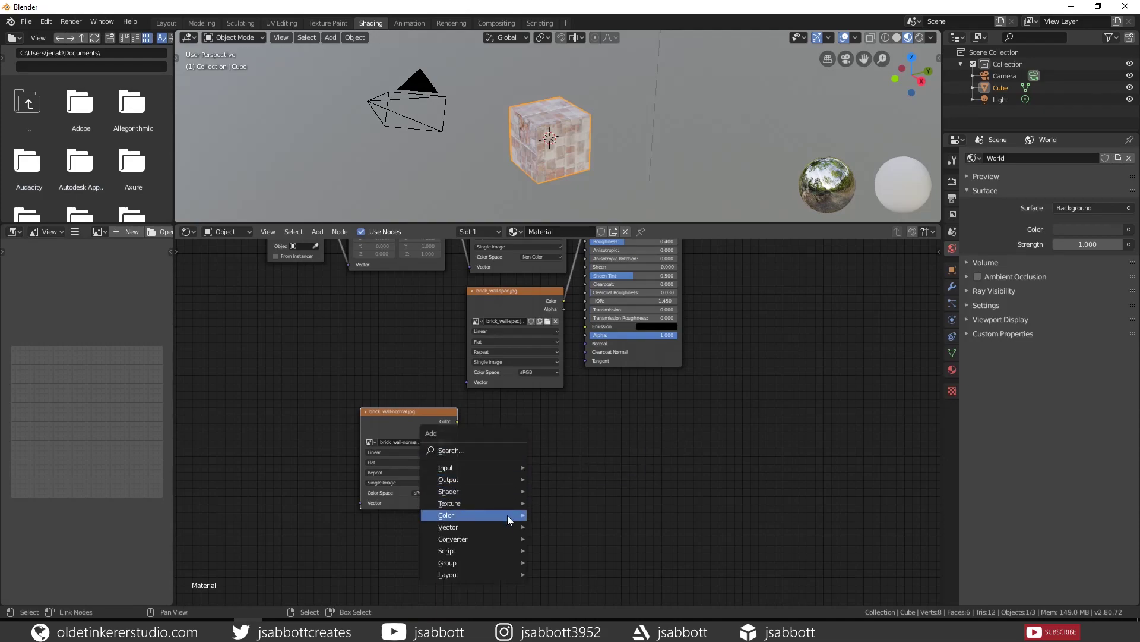
mouse_move(507, 526)
left_click(585, 490)
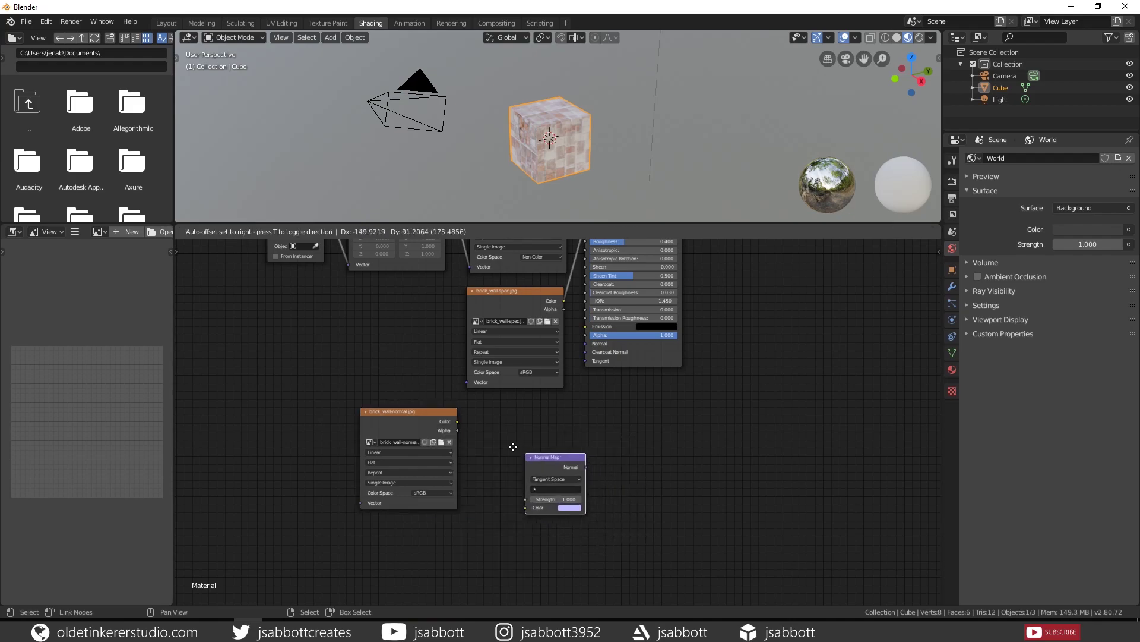
left_click(479, 406)
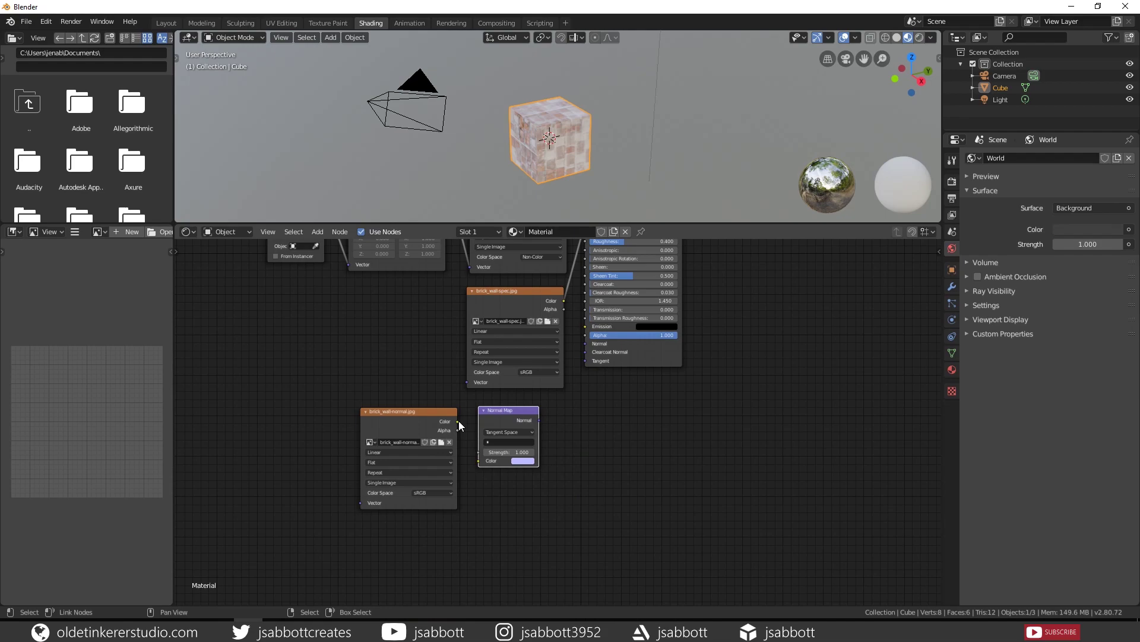
left_click_drag(458, 420, 477, 462)
left_click_drag(540, 420, 560, 419)
left_click_drag(574, 376, 584, 343)
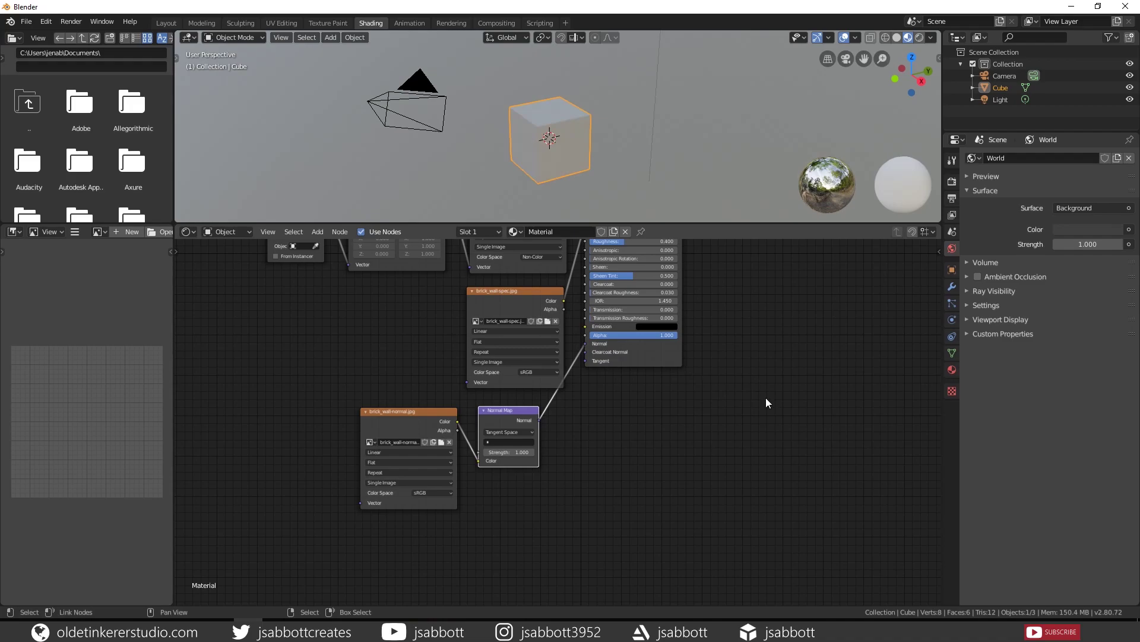
Step: Zoom out the node editor and select the Principled BSDF node
scroll(768, 420, "up", 1)
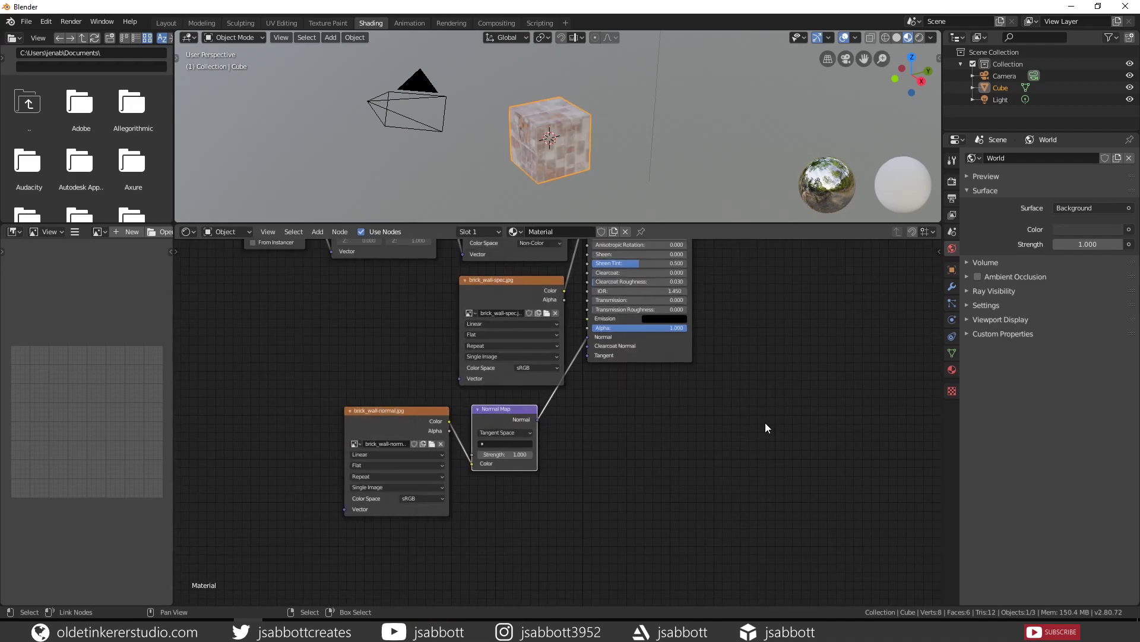
scroll(765, 422, "down", 4)
scroll(768, 423, "down", 1)
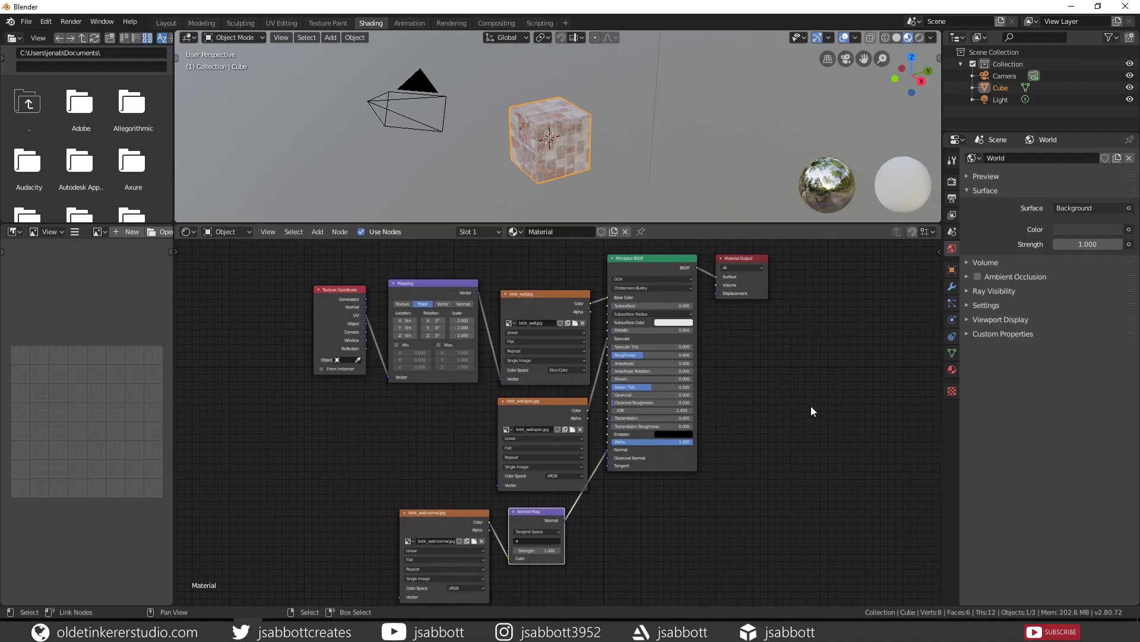
left_click(658, 259)
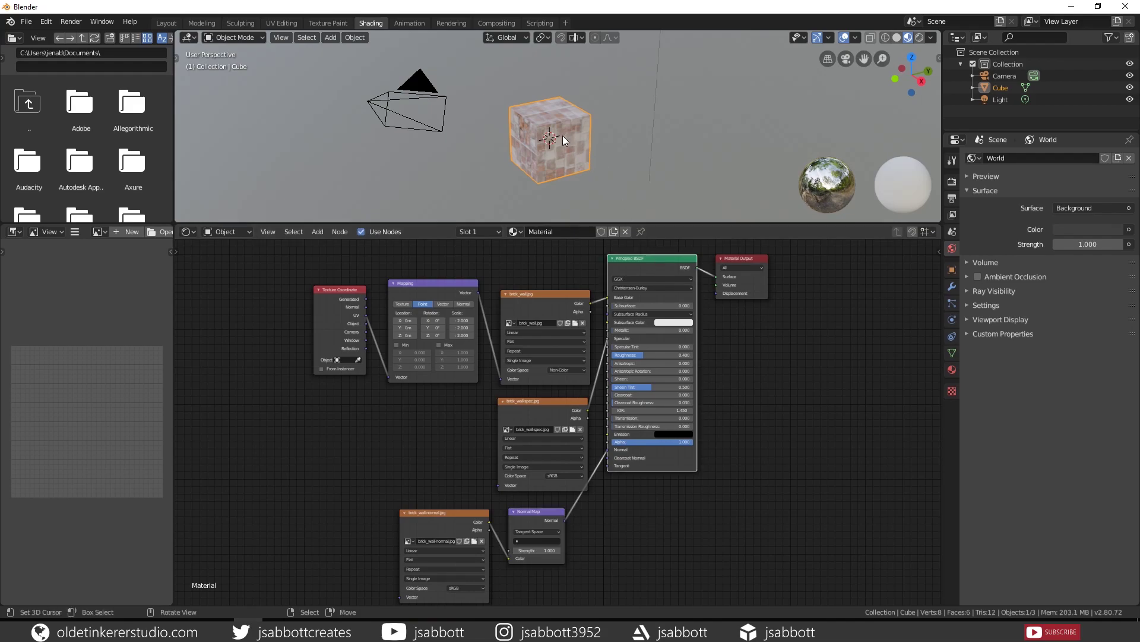
Step: Zoom onto the cube with Rendered viewport shading and orbit slightly to inspect the bricks
scroll(562, 144, "up", 3)
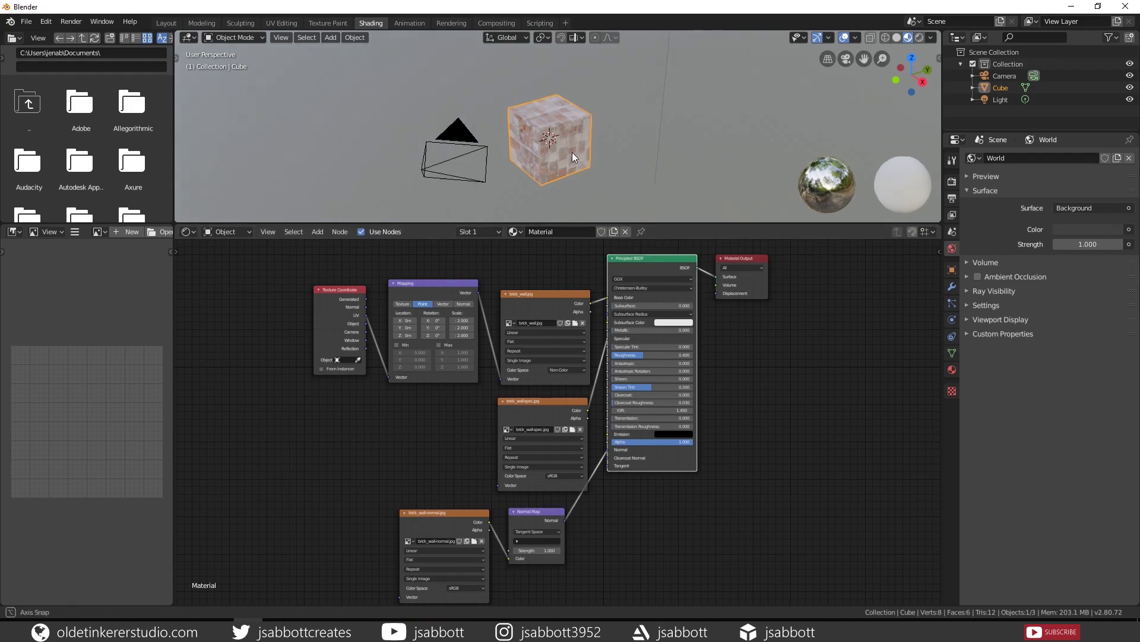
scroll(571, 163, "up", 3)
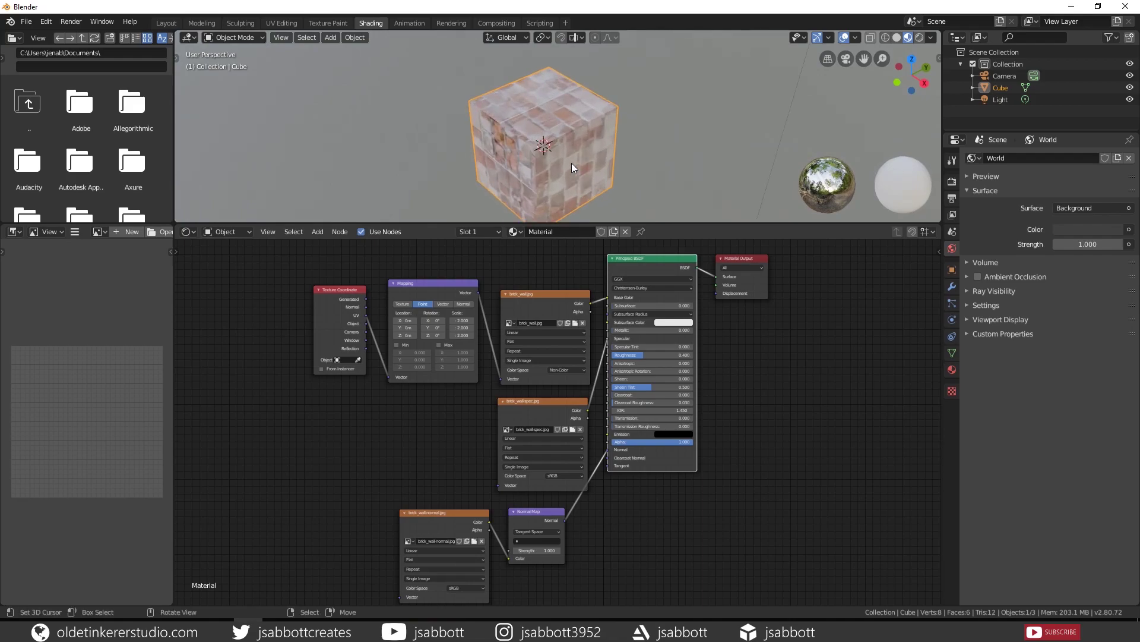
left_click(920, 38)
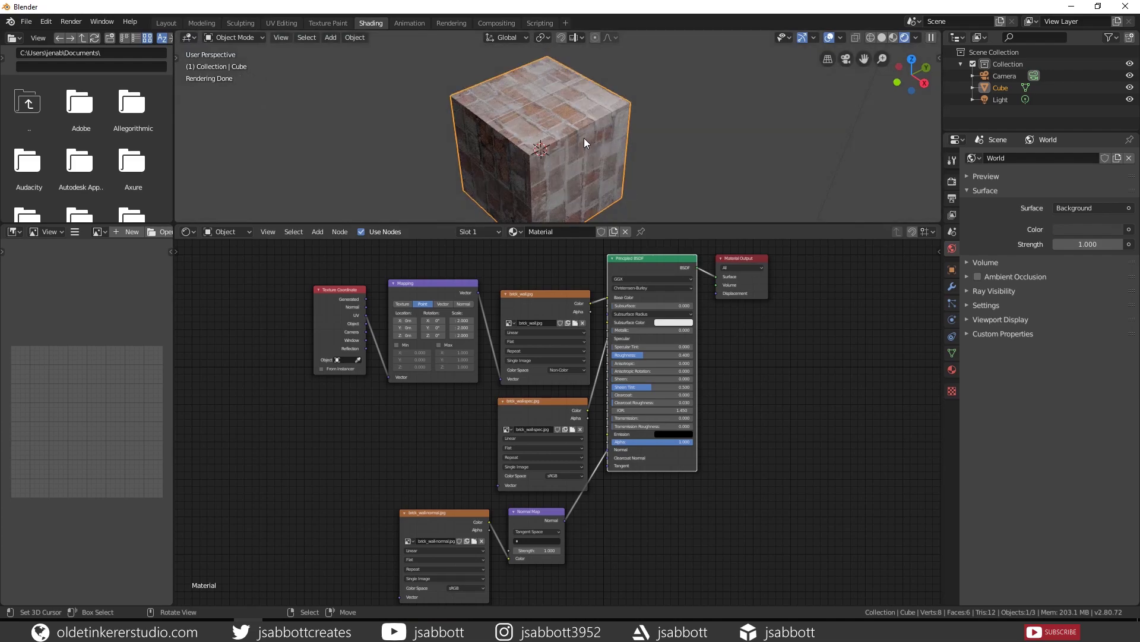
mouse_move(582, 137)
left_mouse_down()
mouse_move(578, 116)
mouse_move(593, 126)
mouse_move(596, 172)
mouse_move(582, 105)
mouse_move(561, 127)
mouse_move(611, 137)
mouse_move(568, 63)
mouse_move(591, 133)
mouse_move(589, 94)
left_mouse_up()
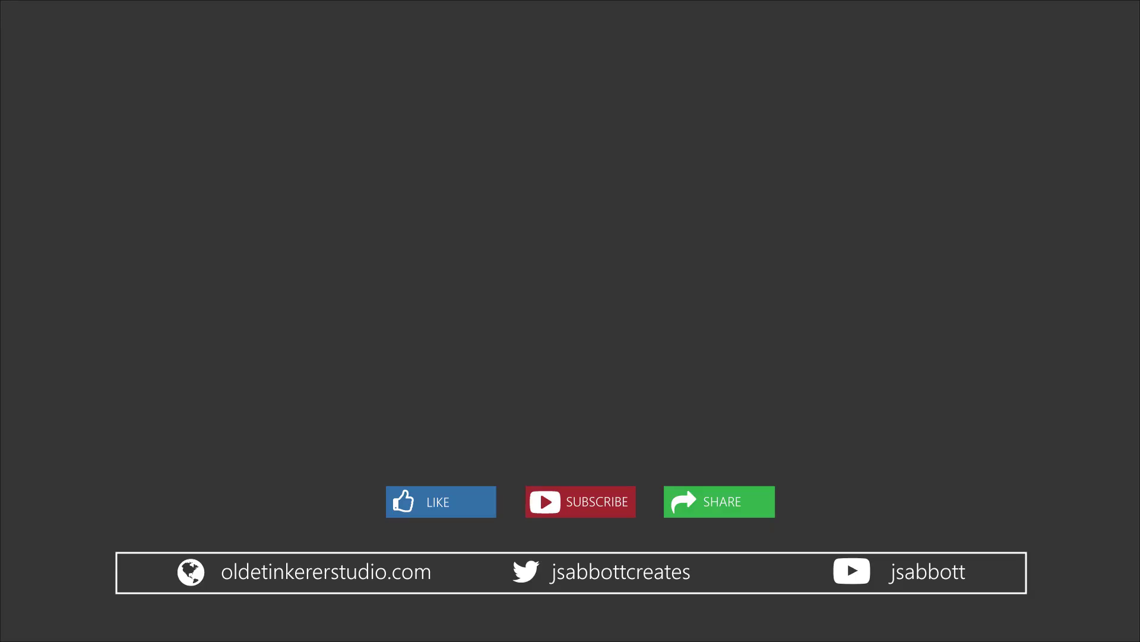